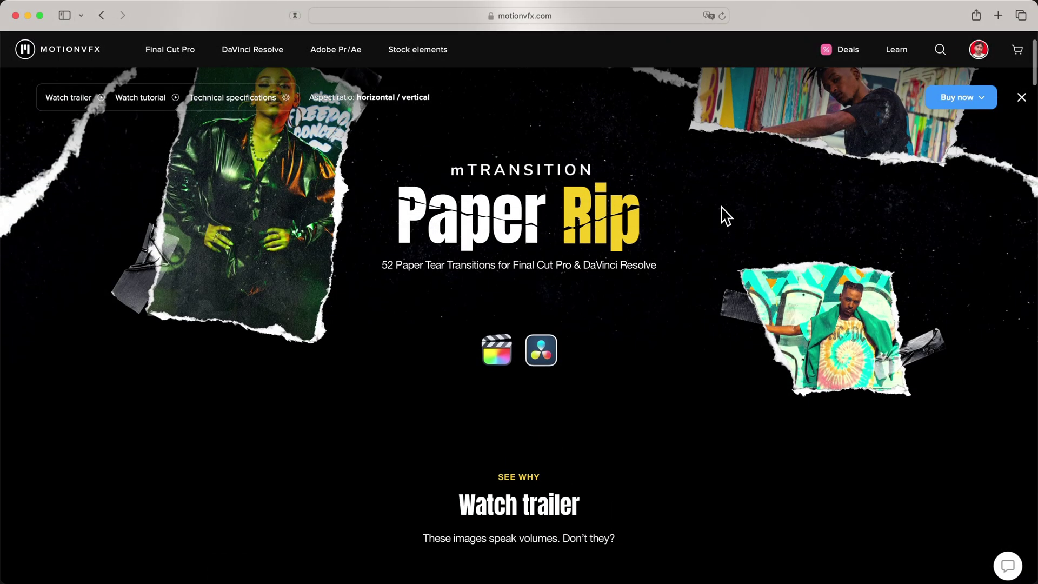
# Examine the mTransition Paper Rip product page, including the transition previews and the compatibility details.
pyautogui.scroll(3, 724, 216)
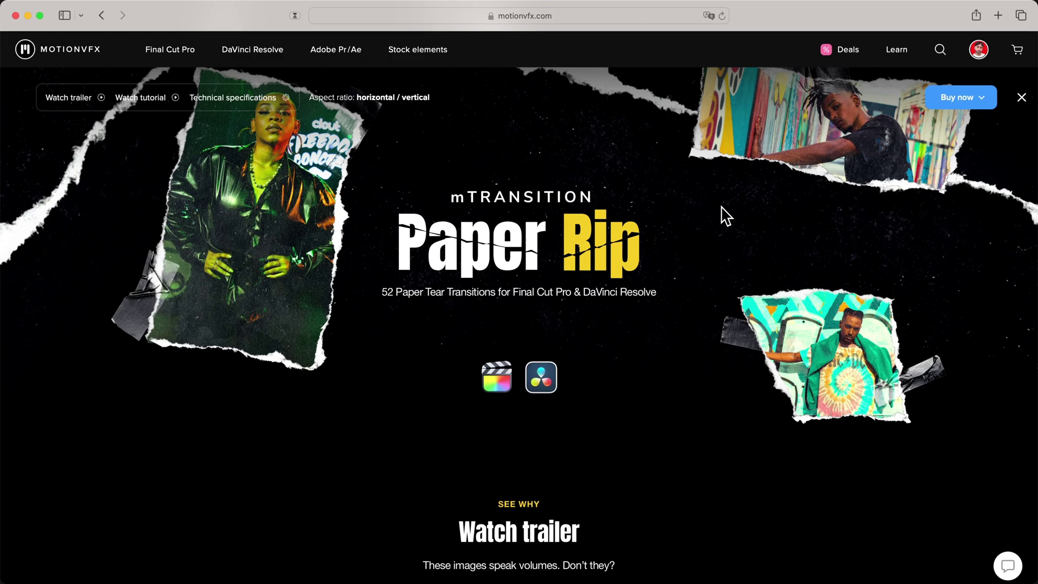
pyautogui.scroll(-15, 725, 215)
pyautogui.scroll(-1, 901, 294)
pyautogui.scroll(-2, 904, 297)
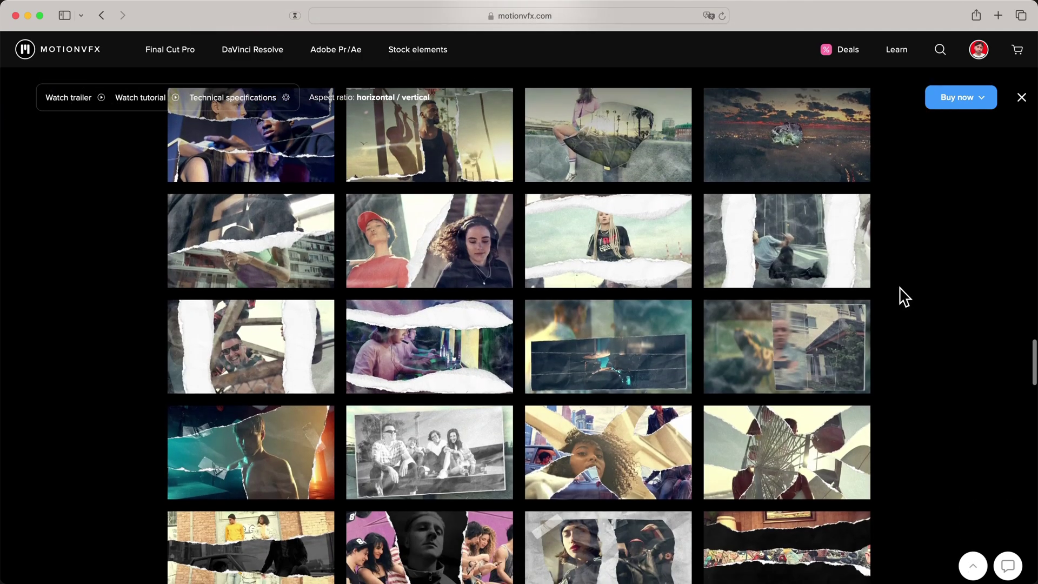
pyautogui.scroll(2, 753, 244)
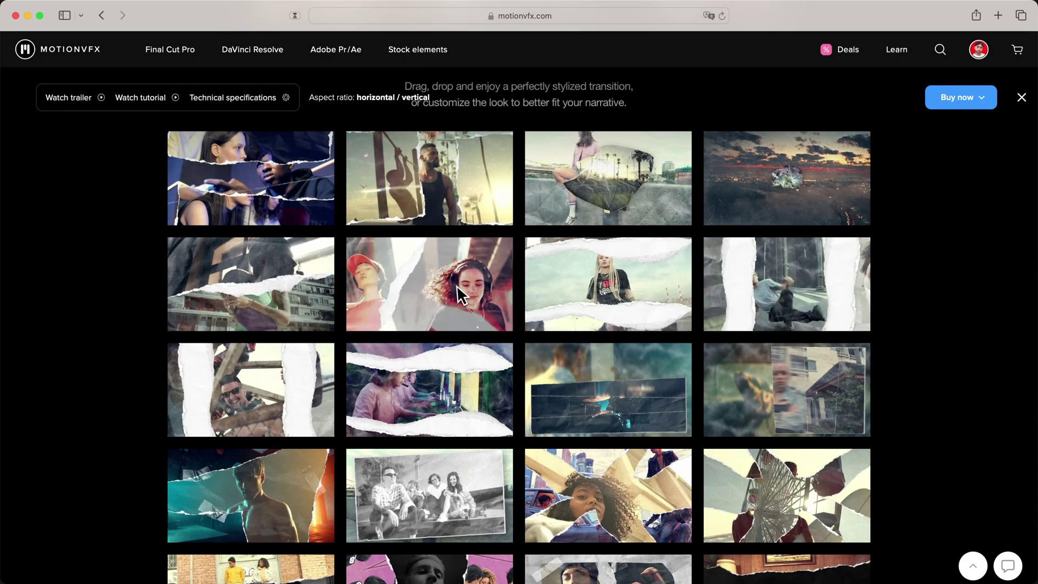
pyautogui.scroll(-2, 456, 300)
pyautogui.scroll(-10, 452, 314)
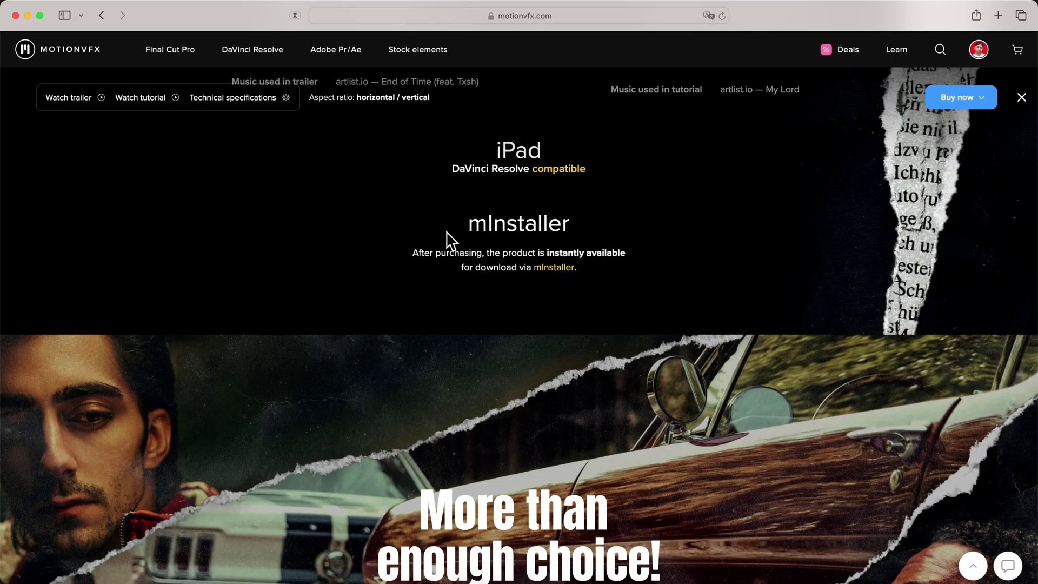
# Bring up the mInstaller installation tutorial, switch to mInstaller and check the install options of mTransition Paper Rip.
pyautogui.scroll(-1, 451, 240)
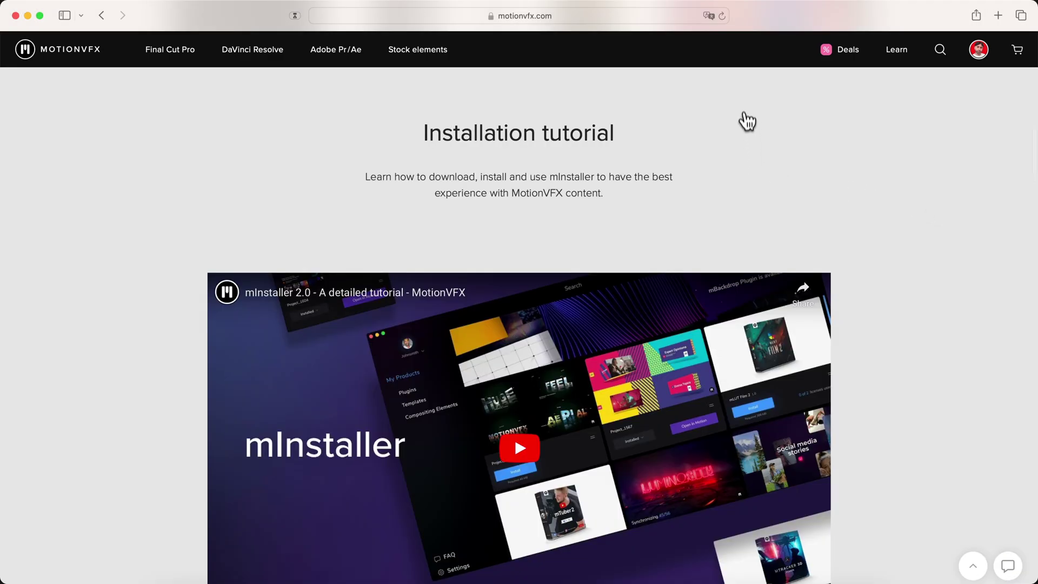
pyautogui.click(747, 1)
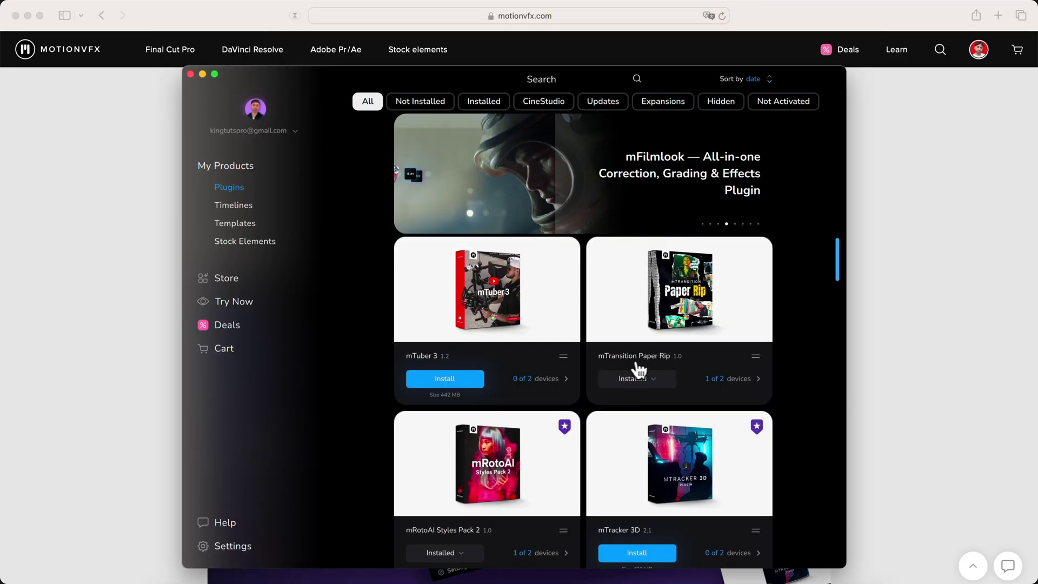
pyautogui.click(656, 380)
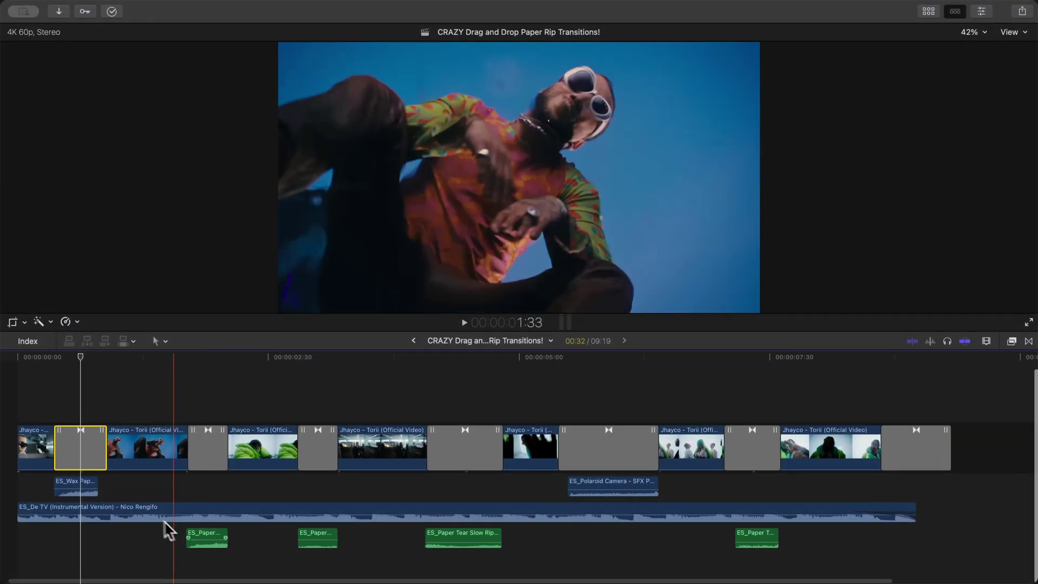
# Switch to Final Cut Pro and play back the music video edit with its paper rip transitions.
pyautogui.scroll(2, 135, 498)
pyautogui.press('space')
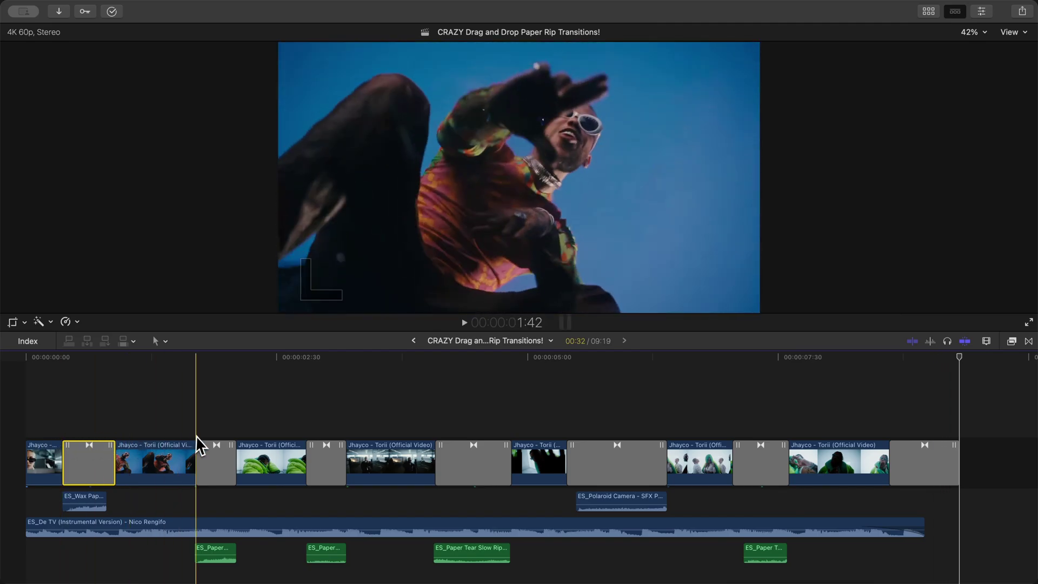
# Disable all six sound-effect clips: the wax paper, paper rip, paper tear and Polaroid camera sounds.
pyautogui.click(76, 498)
pyautogui.click(198, 551)
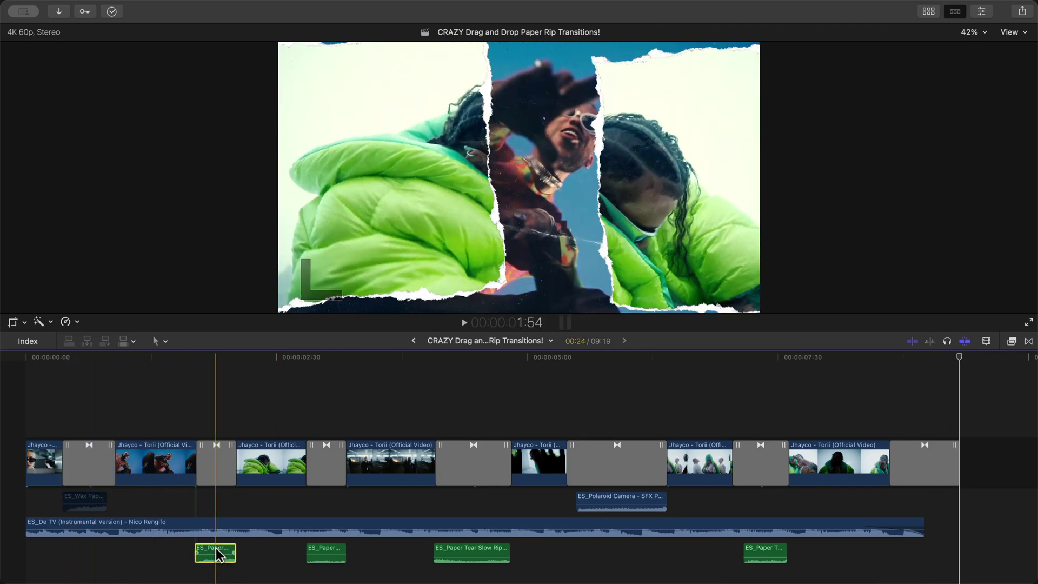
pyautogui.press('v')
pyautogui.click(323, 549)
pyautogui.press('v')
pyautogui.click(482, 548)
pyautogui.press('v')
pyautogui.click(634, 501)
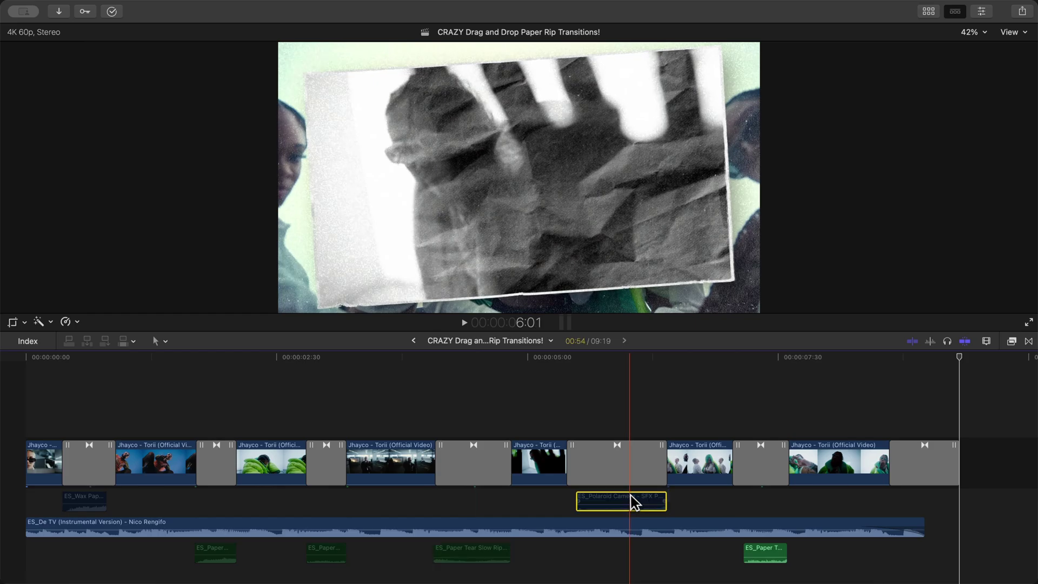
pyautogui.press('v')
pyautogui.click(768, 552)
pyautogui.press('v')
# Remove the transitions between the video clips and place the playhead at the first cut.
pyautogui.scroll(-1, 668, 428)
pyautogui.hscroll(1, 668, 427)
pyautogui.scroll(1, 664, 419)
pyautogui.hscroll(-1, 663, 419)
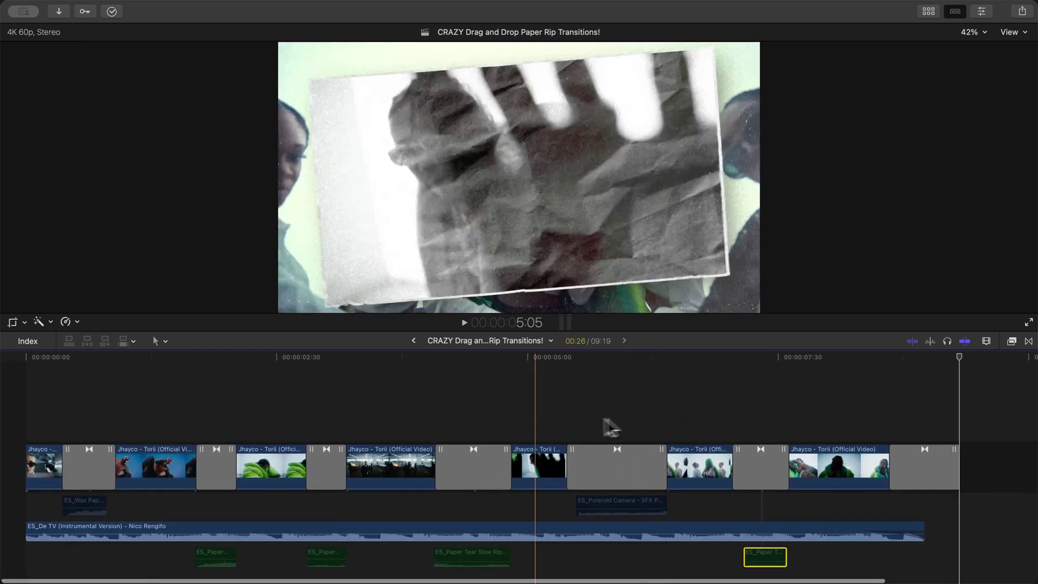
pyautogui.press('super+=')
pyautogui.click(142, 446)
pyautogui.press('super+minus')
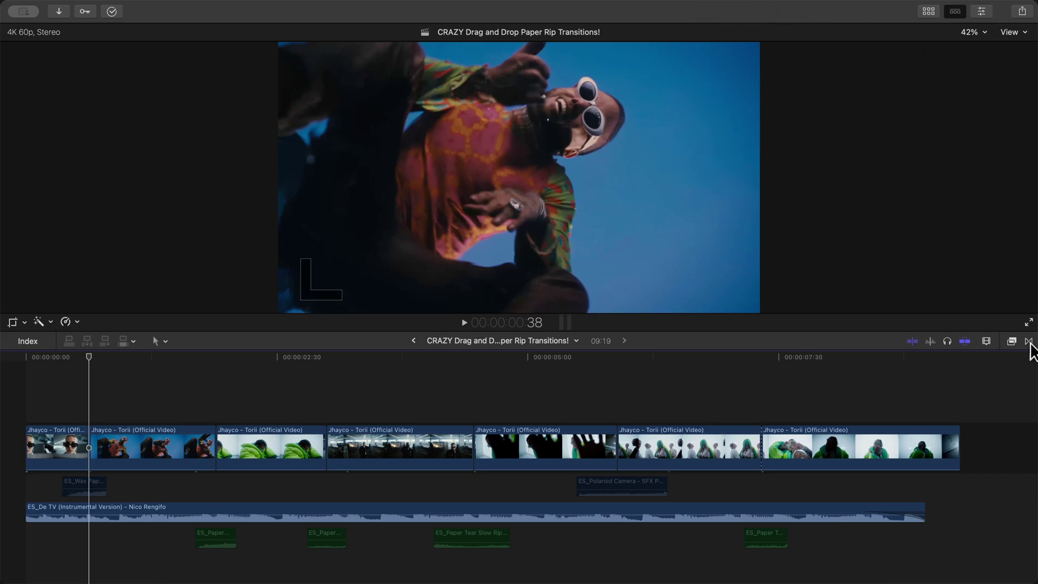
# Show the installed mTransition Paper Rip transitions and select Custom Crumple In from the Custom group.
pyautogui.click(1029, 341)
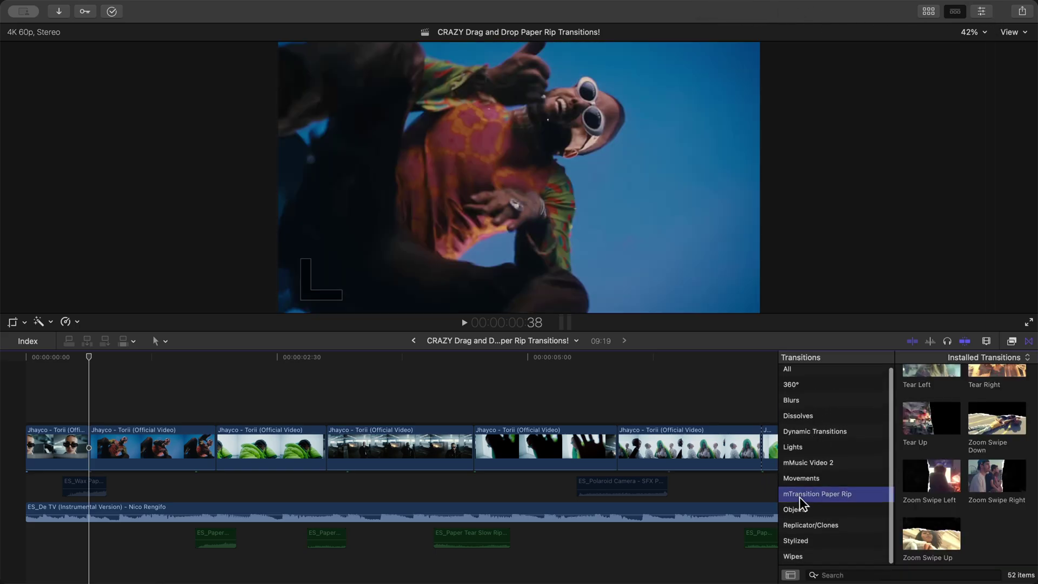
pyautogui.scroll(15, 930, 470)
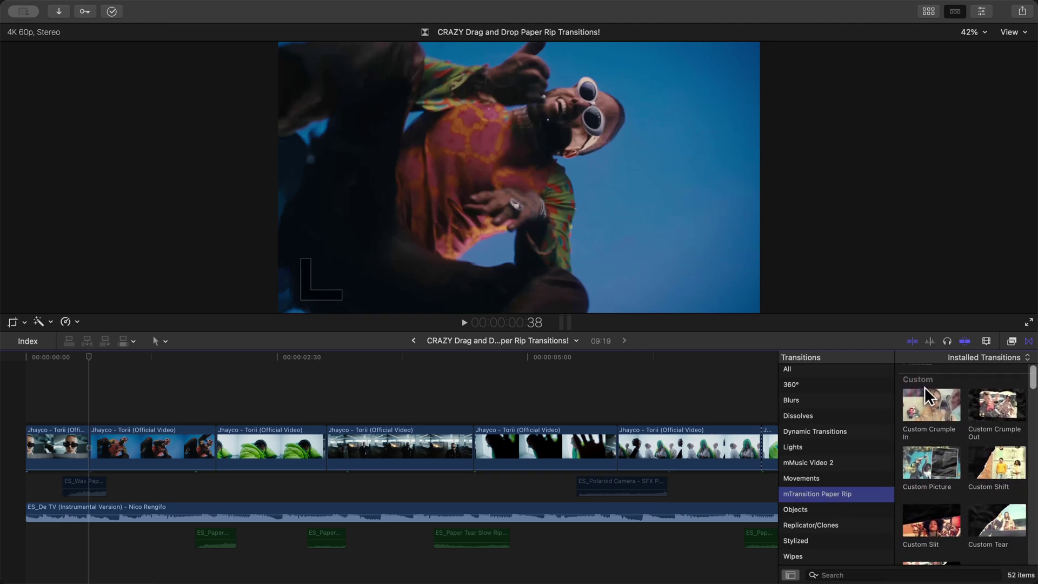
pyautogui.click(921, 406)
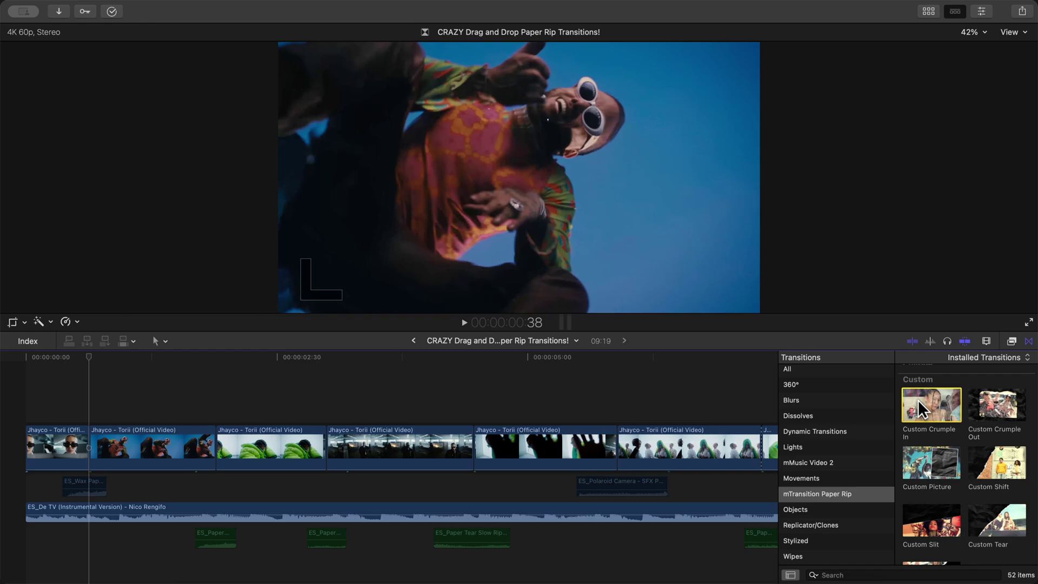
# Disable the music track, play the first cut, and add the Custom Crumple In transition between the first two clips.
pyautogui.click(123, 446)
pyautogui.press('super+equal')
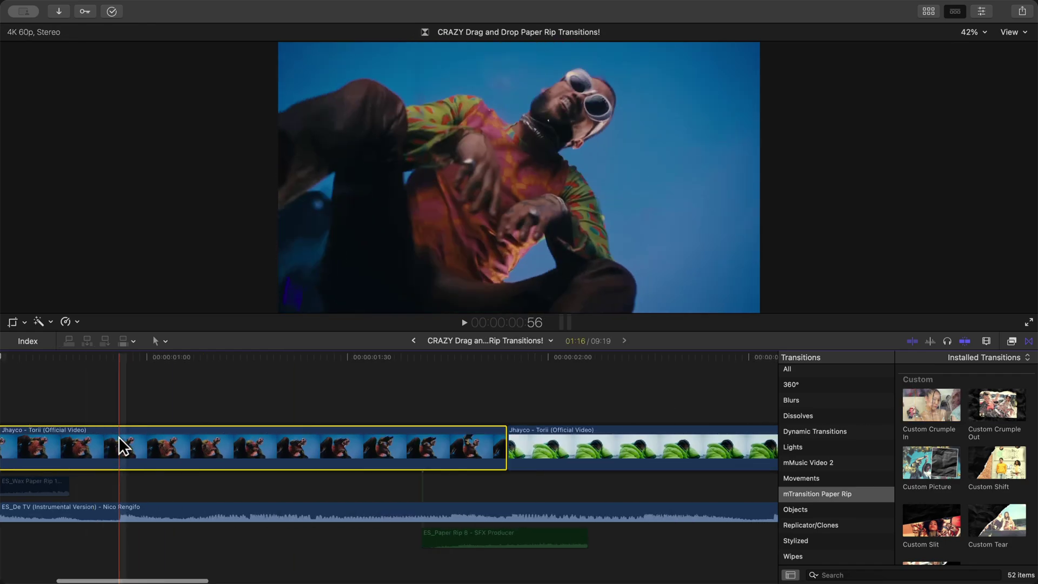
pyautogui.hscroll(-10, 123, 444)
pyautogui.click(197, 528)
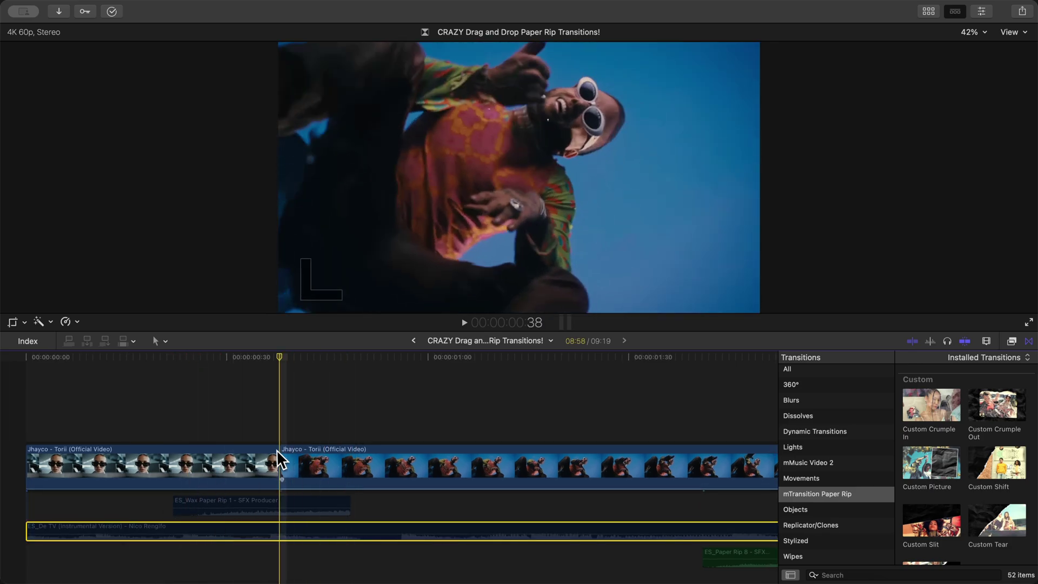
pyautogui.press('space')
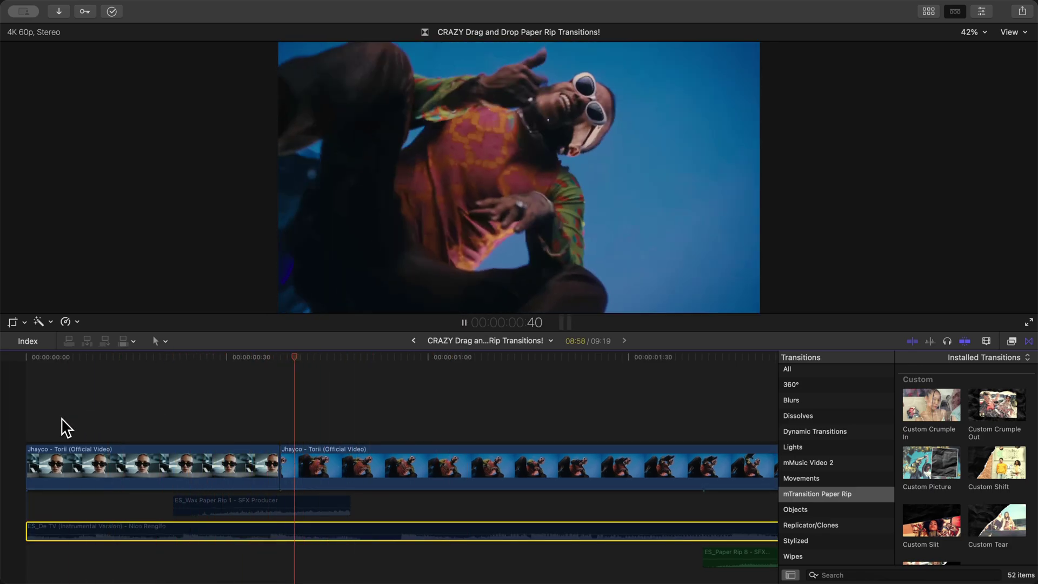
pyautogui.press('space')
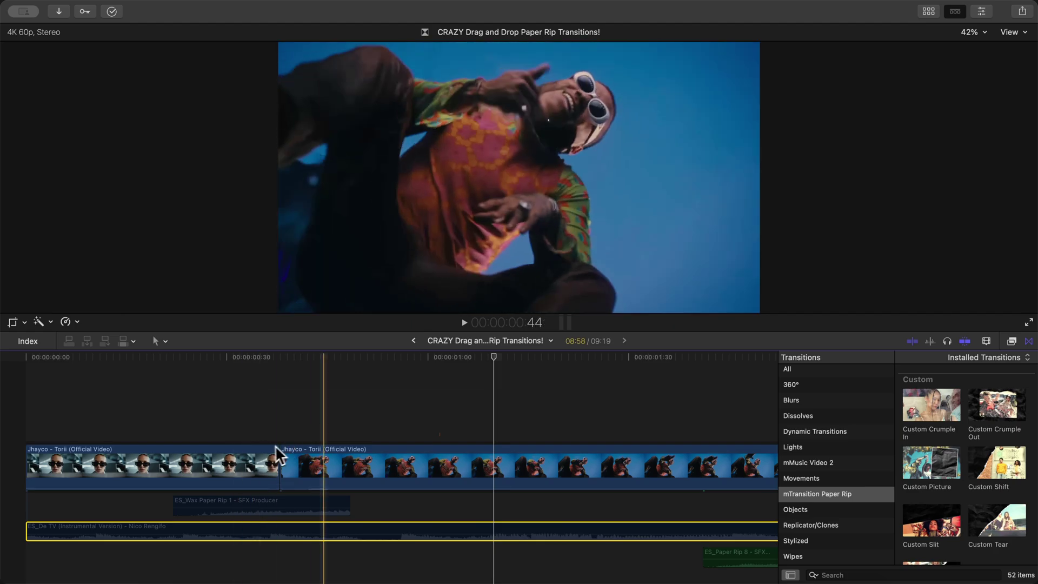
pyautogui.moveTo(929, 400); pyautogui.dragTo(79, 442)
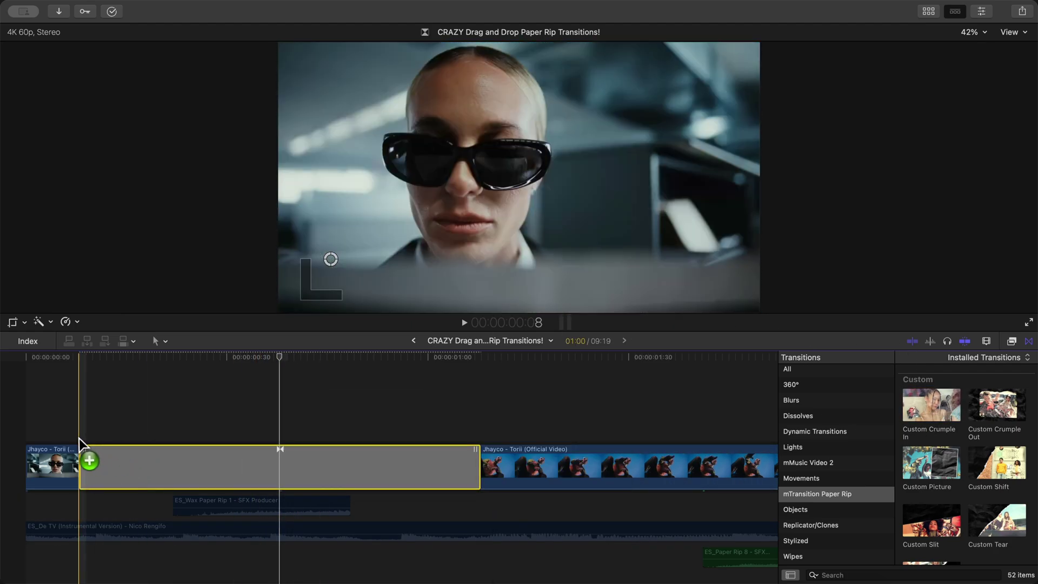
# Shorten the Custom Crumple In transition at the first cut to 26 frames.
pyautogui.press('super+minus')
pyautogui.click(230, 468)
pyautogui.moveTo(251, 465); pyautogui.dragTo(220, 466)
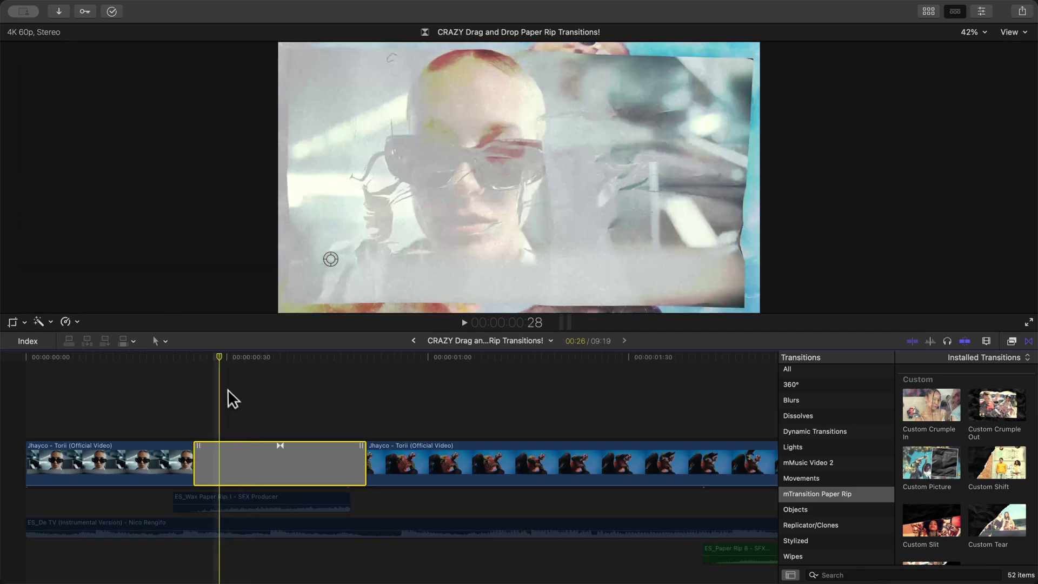
# Move the transition's animation target to the lower-right area of the video frame and scrub through the crumple.
pyautogui.moveTo(219, 356); pyautogui.dragTo(248, 363)
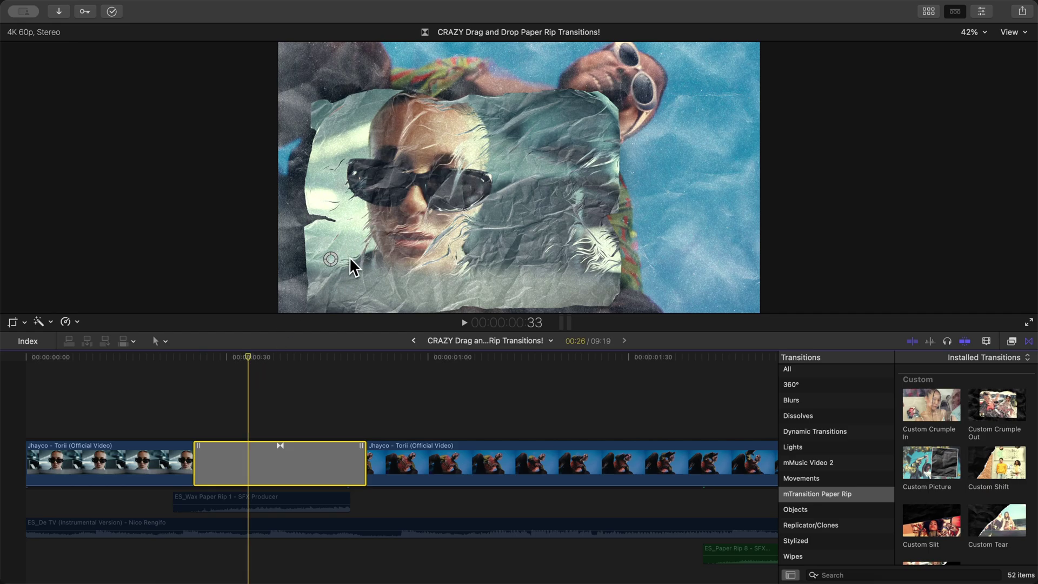
pyautogui.moveTo(336, 267); pyautogui.dragTo(697, 265)
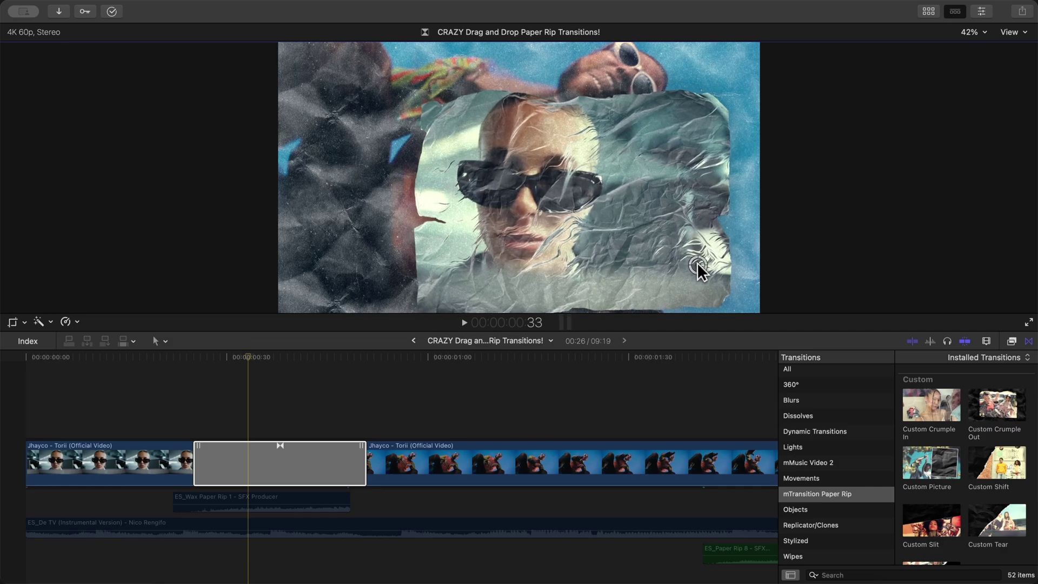
pyautogui.click(201, 358)
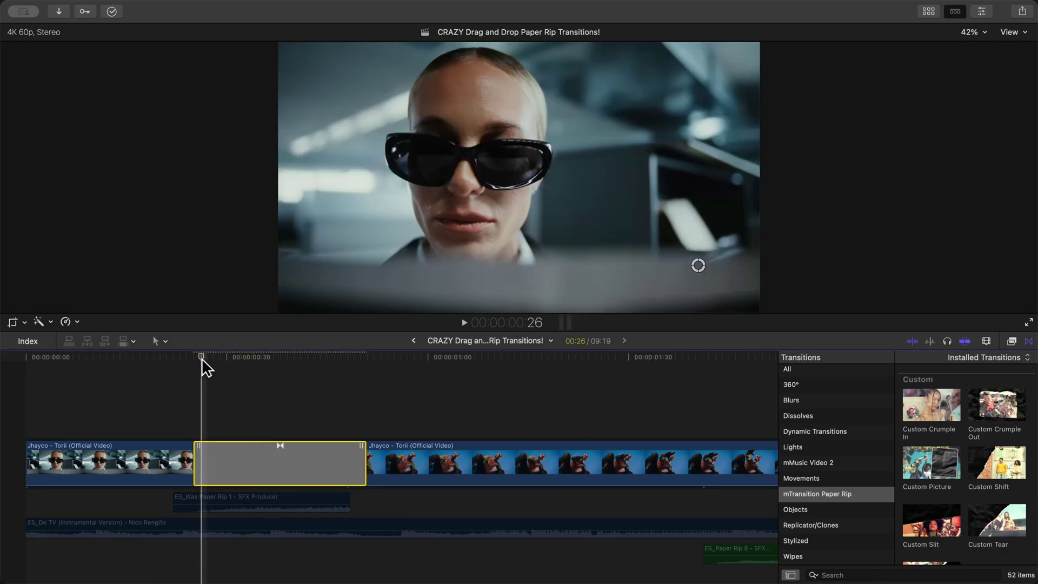
pyautogui.moveTo(203, 357); pyautogui.dragTo(345, 370)
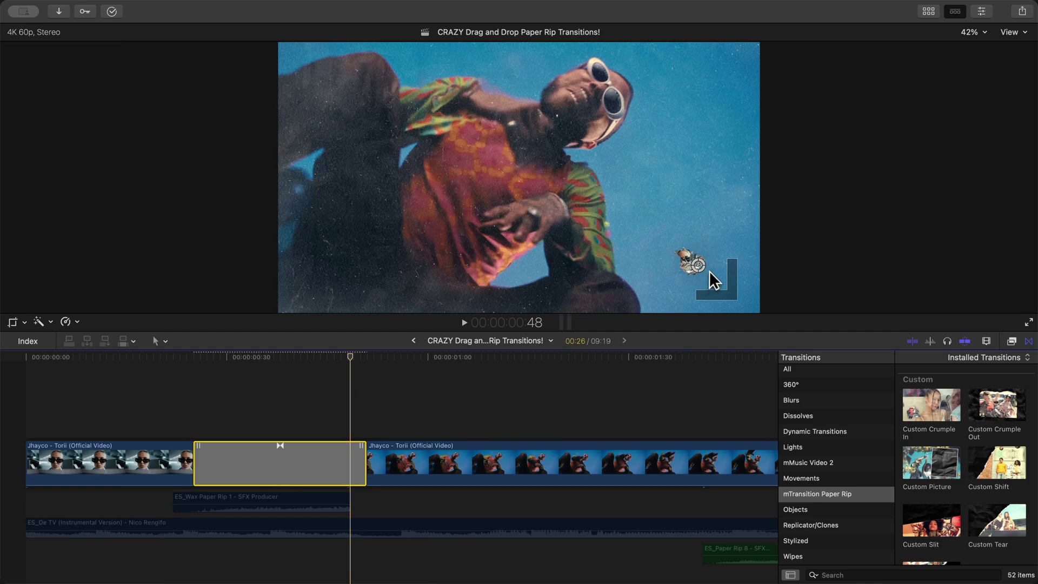
# Move the transition's animation target to the centre of the video frame and preview the crumple.
pyautogui.click(700, 254)
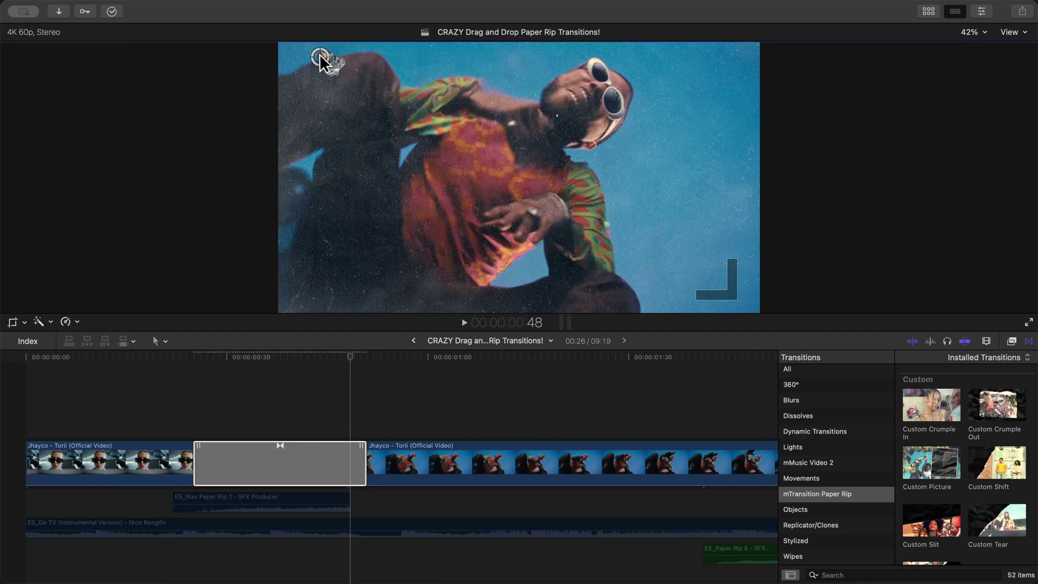
pyautogui.moveTo(320, 56); pyautogui.dragTo(519, 179)
pyautogui.click(135, 363)
pyautogui.press('space')
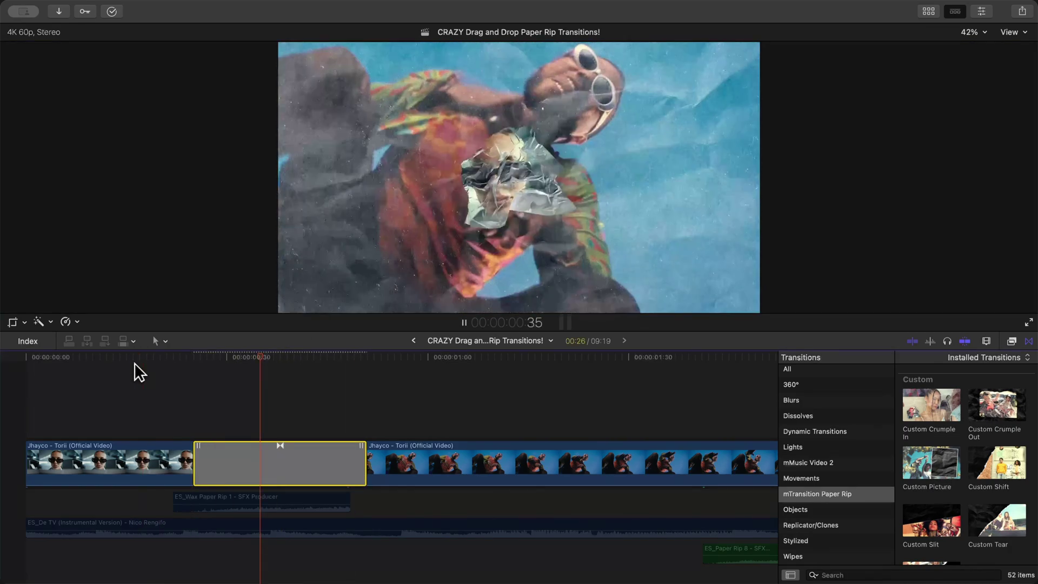
pyautogui.moveTo(135, 362); pyautogui.dragTo(315, 358)
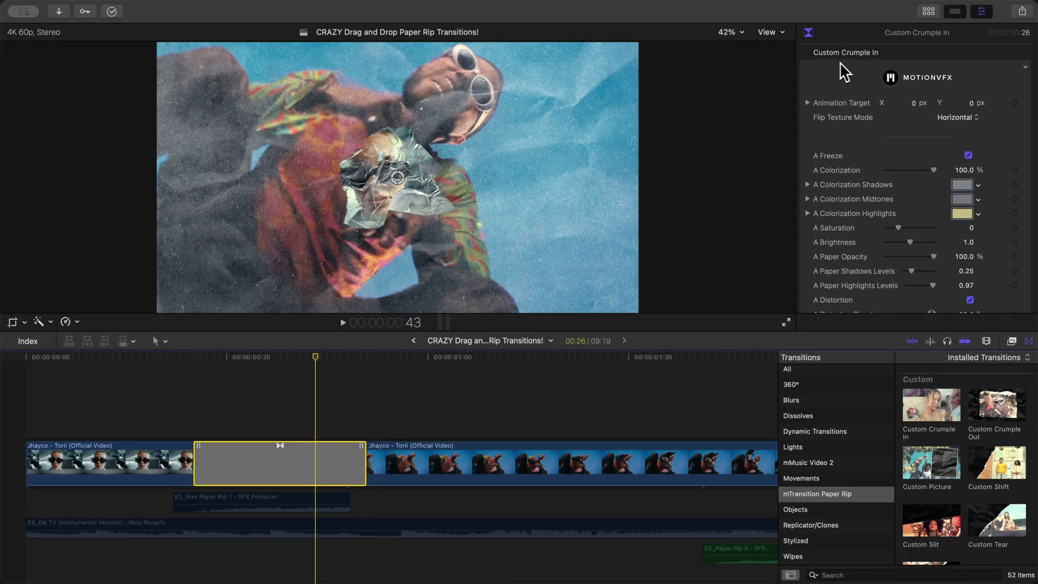
# Look through the Custom Crumple In parameters and switch A Freeze off and back on.
pyautogui.scroll(-10, 914, 69)
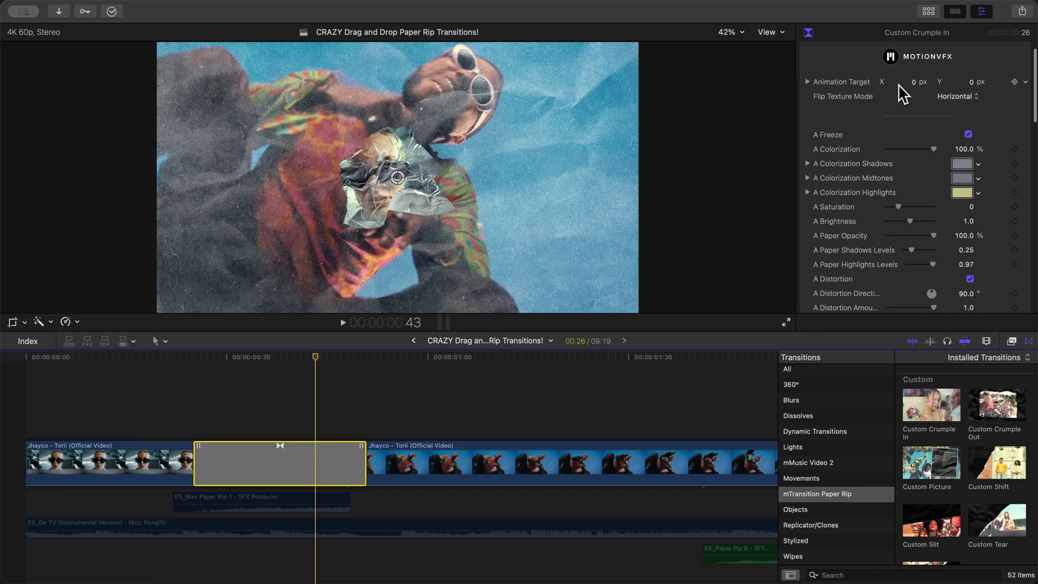
pyautogui.scroll(10, 883, 142)
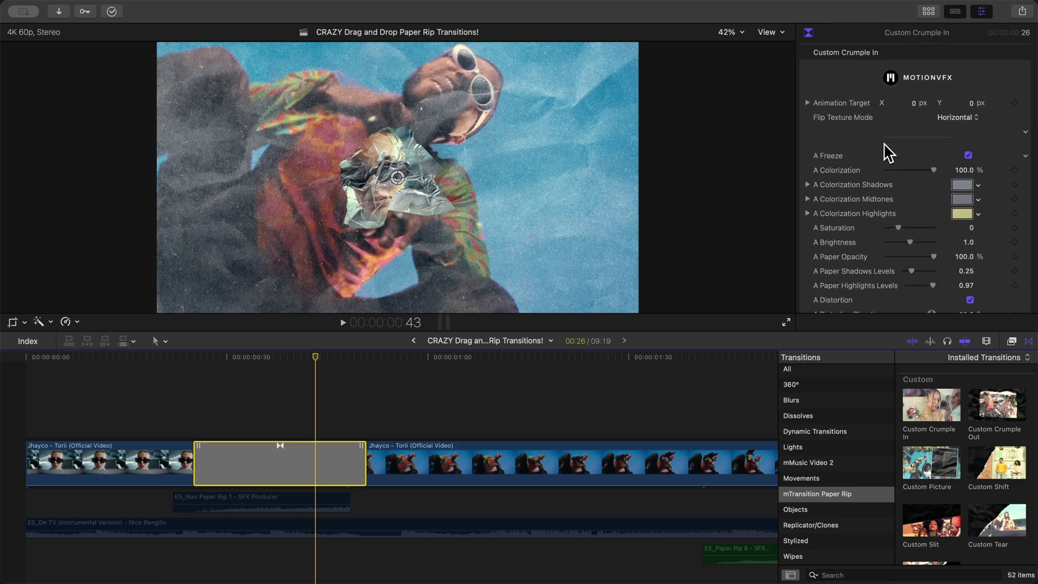
pyautogui.scroll(-2, 919, 136)
pyautogui.click(969, 108)
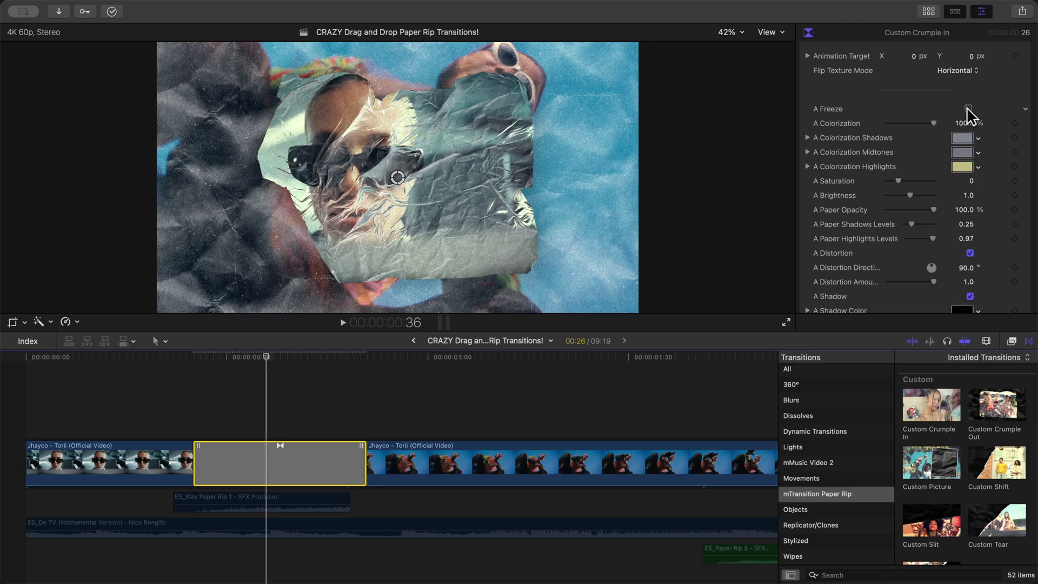
pyautogui.click(968, 109)
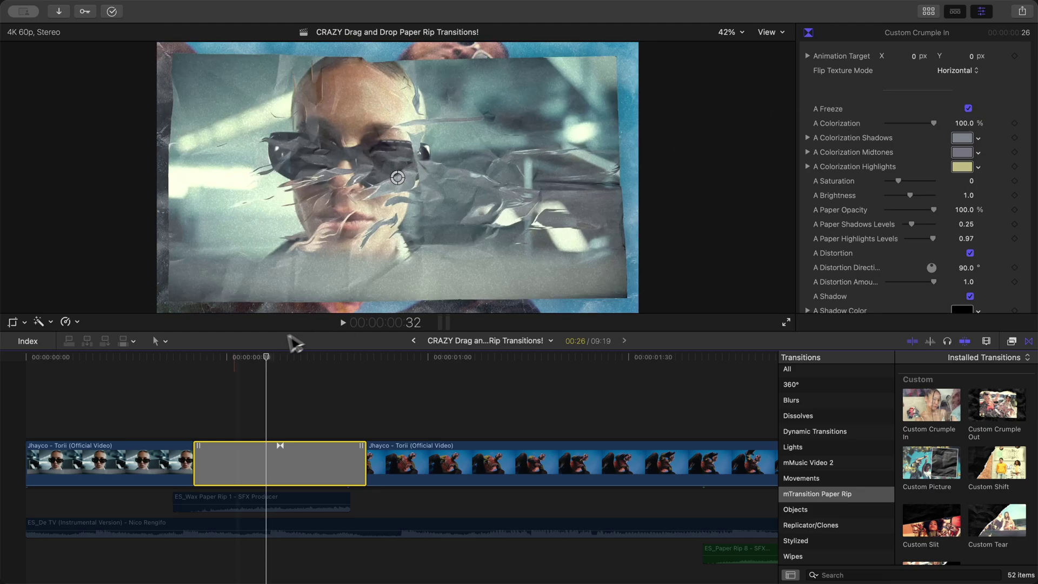
# Scrub through the crumple with A Freeze on, then reselect the transition and turn A Freeze off.
pyautogui.moveTo(196, 362); pyautogui.dragTo(287, 358)
pyautogui.click(228, 356)
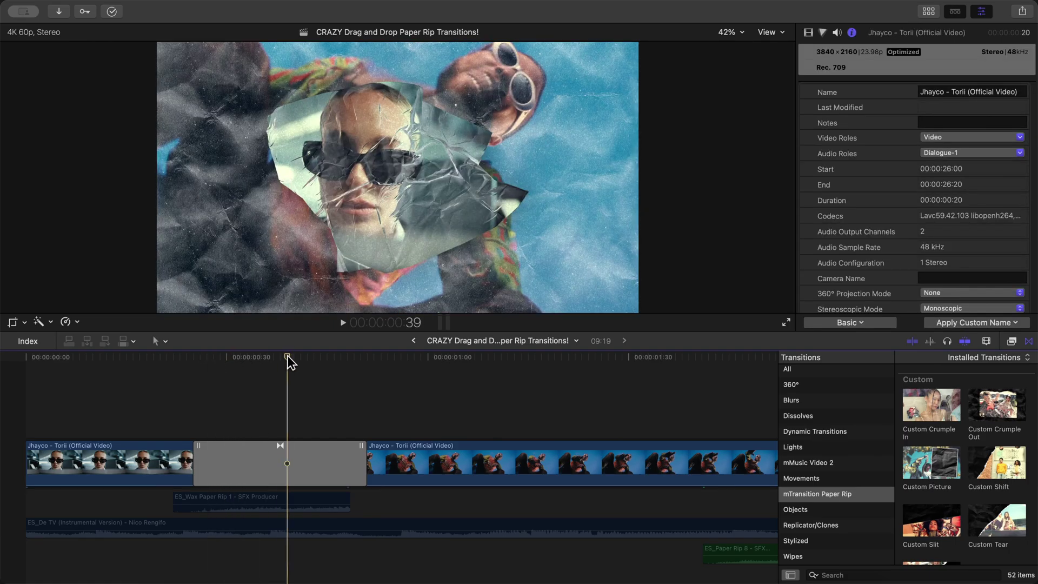
pyautogui.click(286, 463)
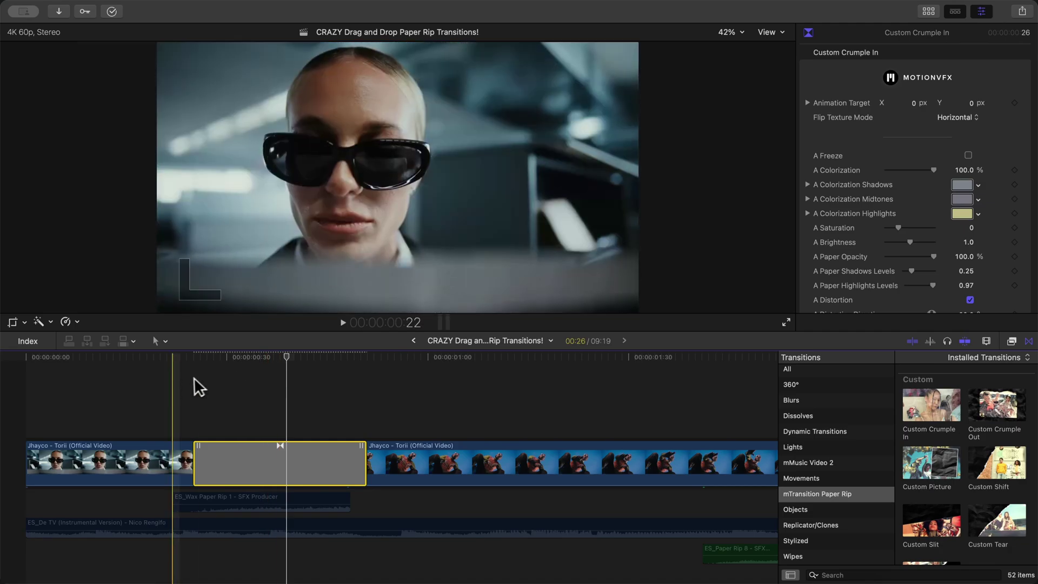
# Lengthen the Custom Crumple In transition to 39 frames and play it back.
pyautogui.moveTo(262, 357); pyautogui.dragTo(258, 360)
pyautogui.moveTo(206, 448); pyautogui.dragTo(159, 447)
pyautogui.press('space')
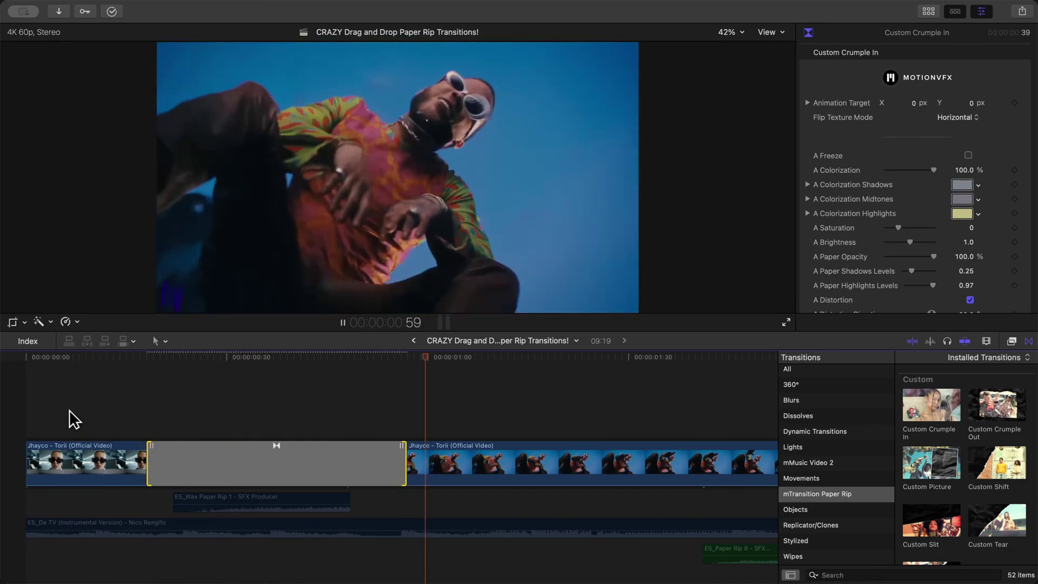
# Undo the latest lengthening and A Freeze changes on Custom Crumple In, and reselect the transition midway through with A Freeze on.
pyautogui.press('super+z')
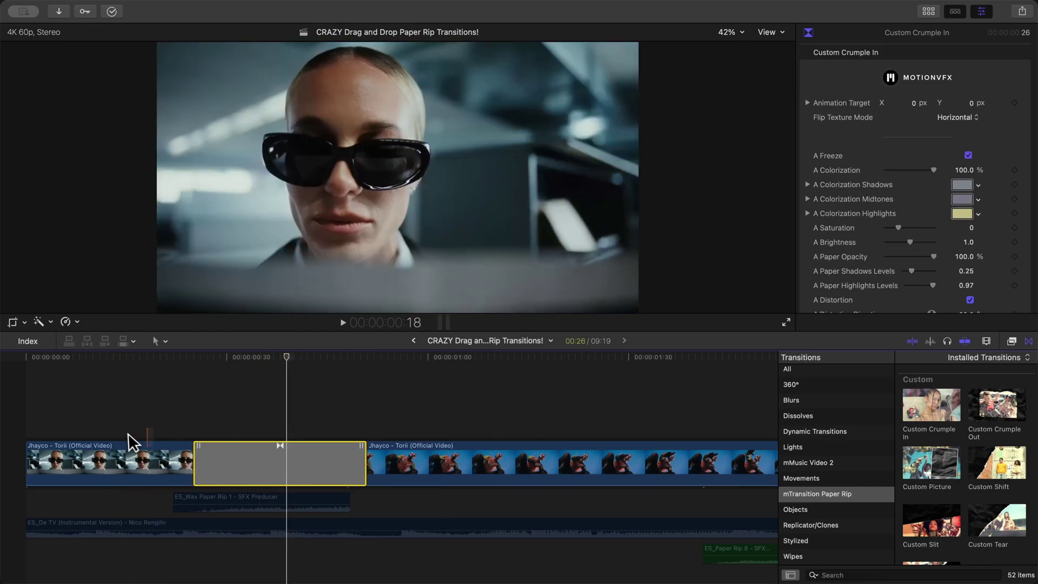
pyautogui.click(263, 479)
pyautogui.click(969, 156)
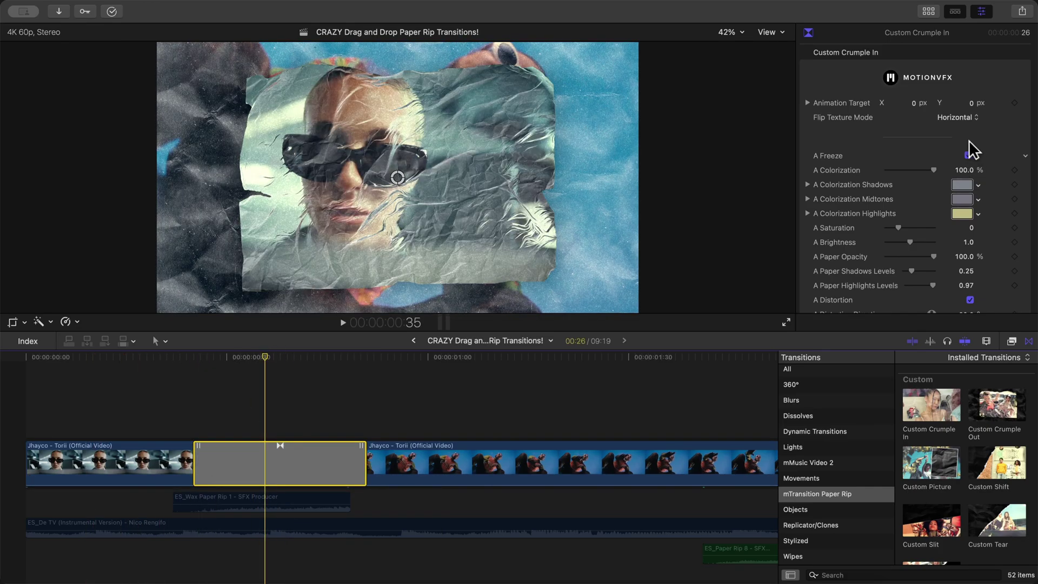
# Try the A Colorization amount and look at the individual channels of A Colorization Shadows.
pyautogui.scroll(-2, 969, 151)
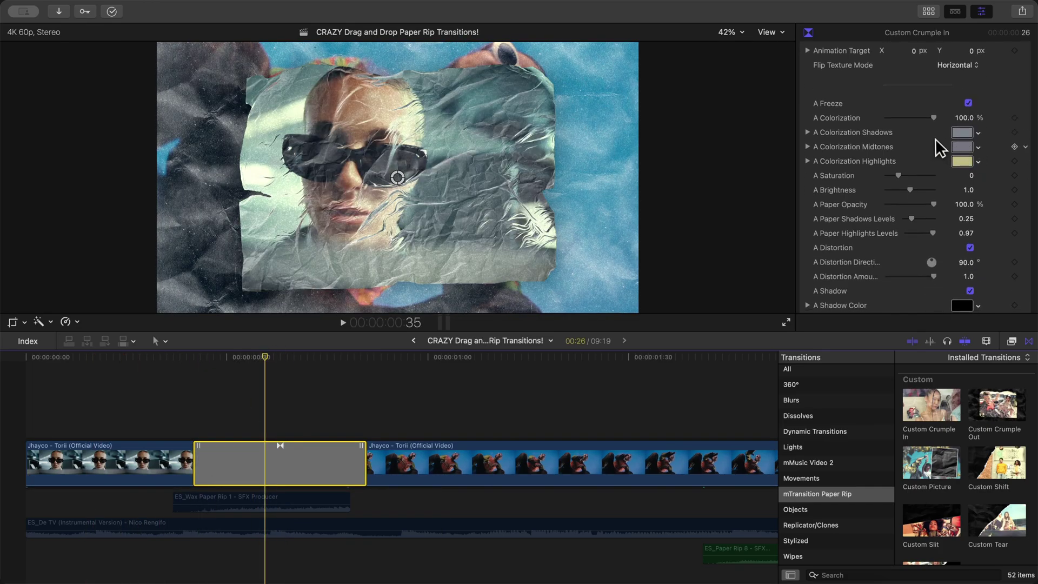
pyautogui.moveTo(933, 118)
pyautogui.mouseDown()
pyautogui.moveTo(851, 128)
pyautogui.moveTo(972, 134)
pyautogui.moveTo(889, 130)
pyautogui.moveTo(958, 122)
pyautogui.moveTo(944, 115)
pyautogui.moveTo(846, 115)
pyautogui.moveTo(938, 119)
pyautogui.mouseUp()
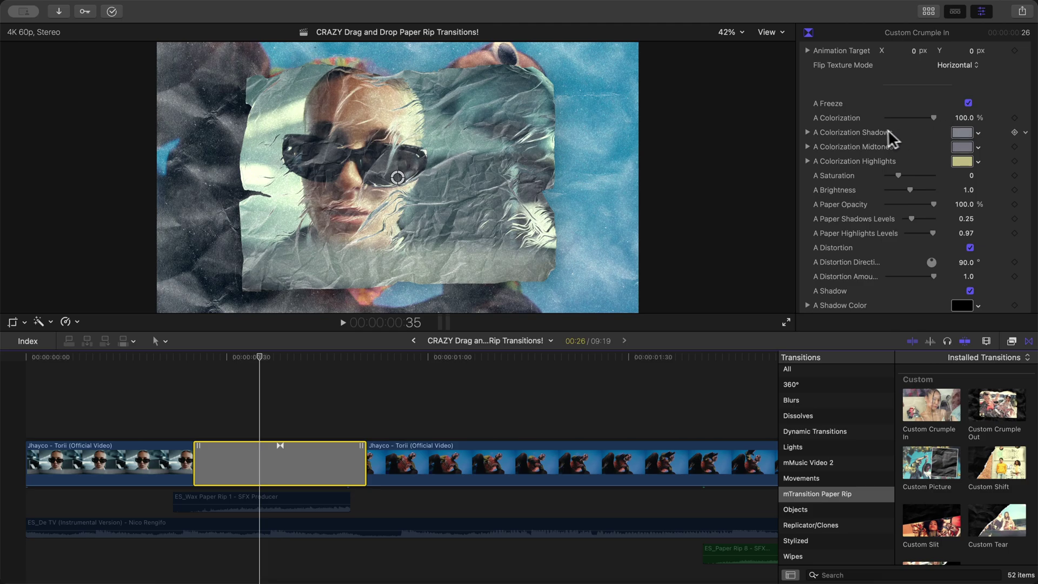
pyautogui.click(807, 132)
pyautogui.click(807, 132)
pyautogui.scroll(1, 900, 142)
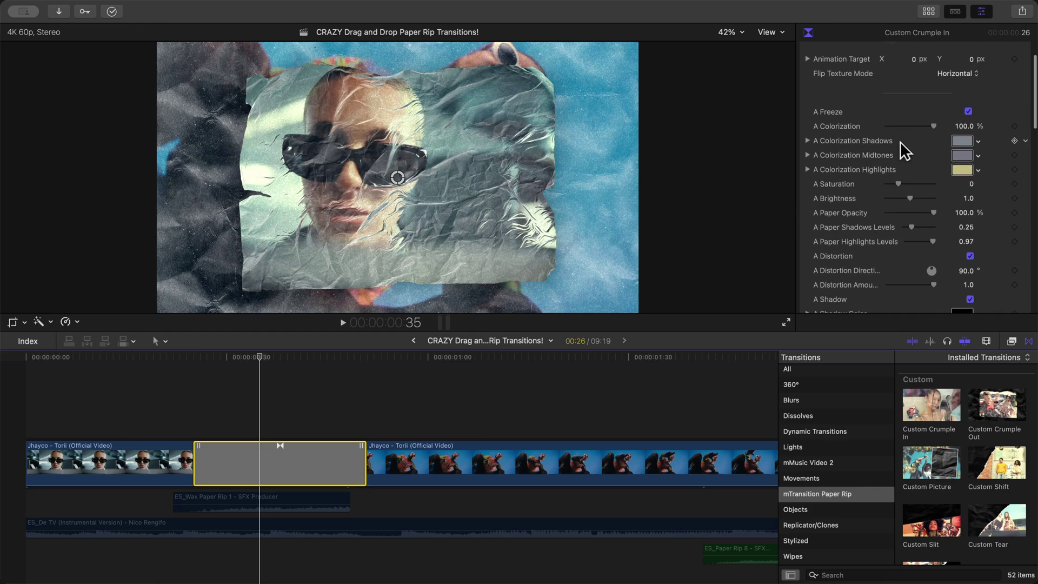
# Tint A Colorization Shadows a muted purple and A Colorization Midtones a warm brown.
pyautogui.click(960, 139)
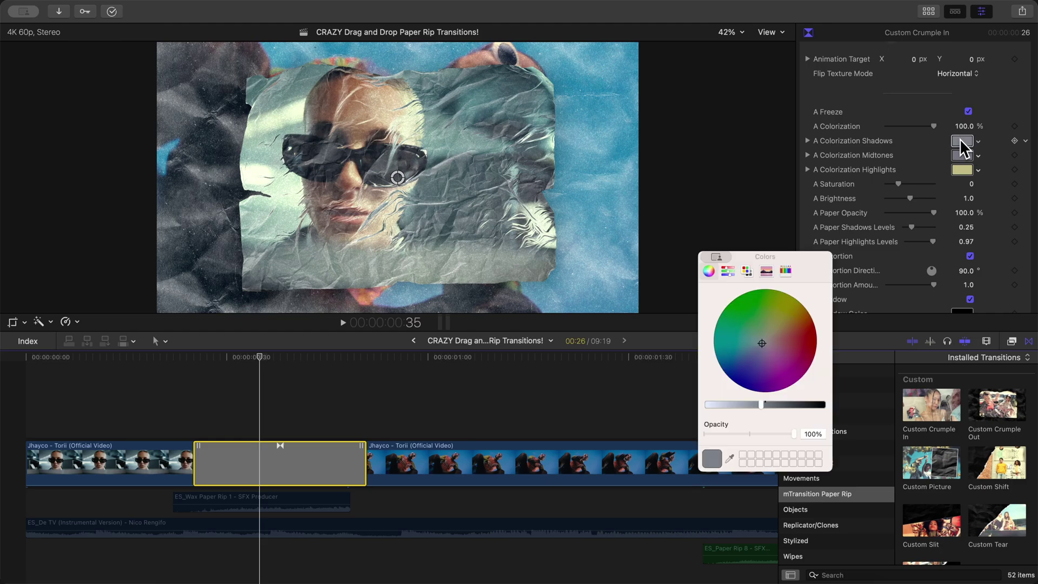
pyautogui.click(790, 312)
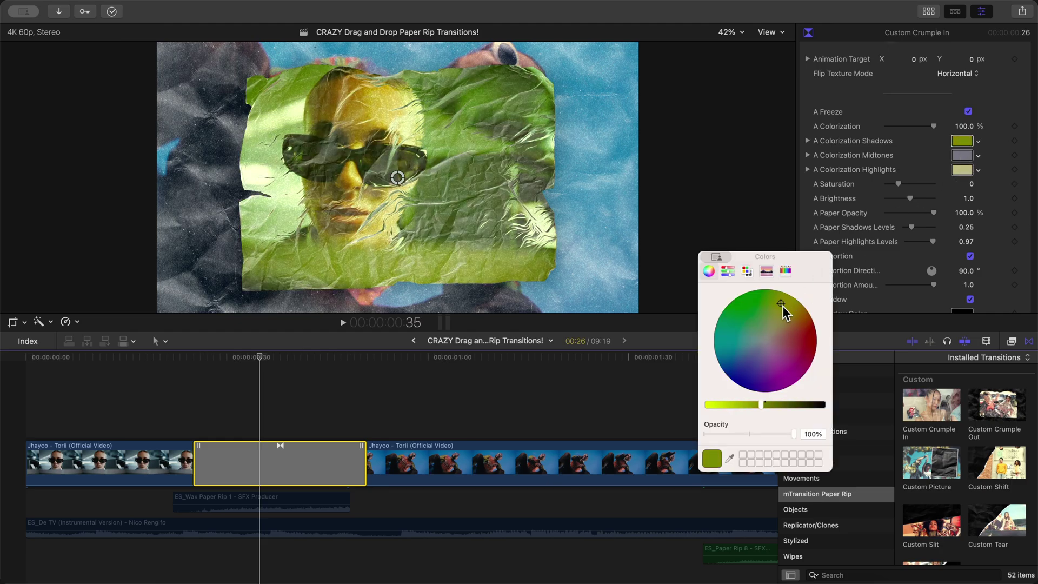
pyautogui.moveTo(782, 306); pyautogui.dragTo(766, 349)
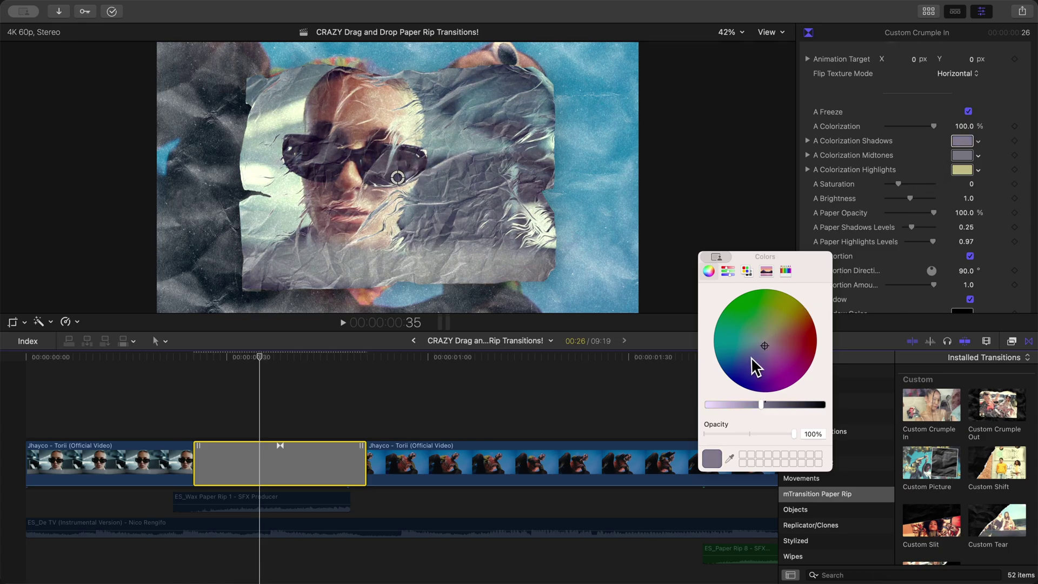
pyautogui.click(765, 342)
# Try different A Saturation amounts on Custom Crumple In, then return the parameter to 0.
pyautogui.scroll(-3, 903, 183)
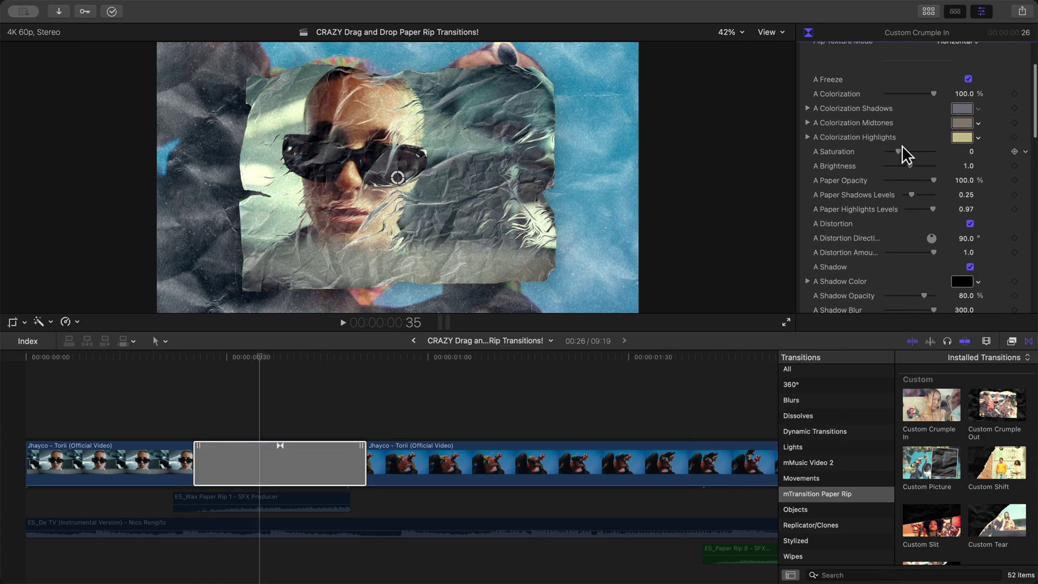
pyautogui.moveTo(898, 150)
pyautogui.mouseDown()
pyautogui.moveTo(909, 149)
pyautogui.moveTo(894, 156)
pyautogui.mouseUp()
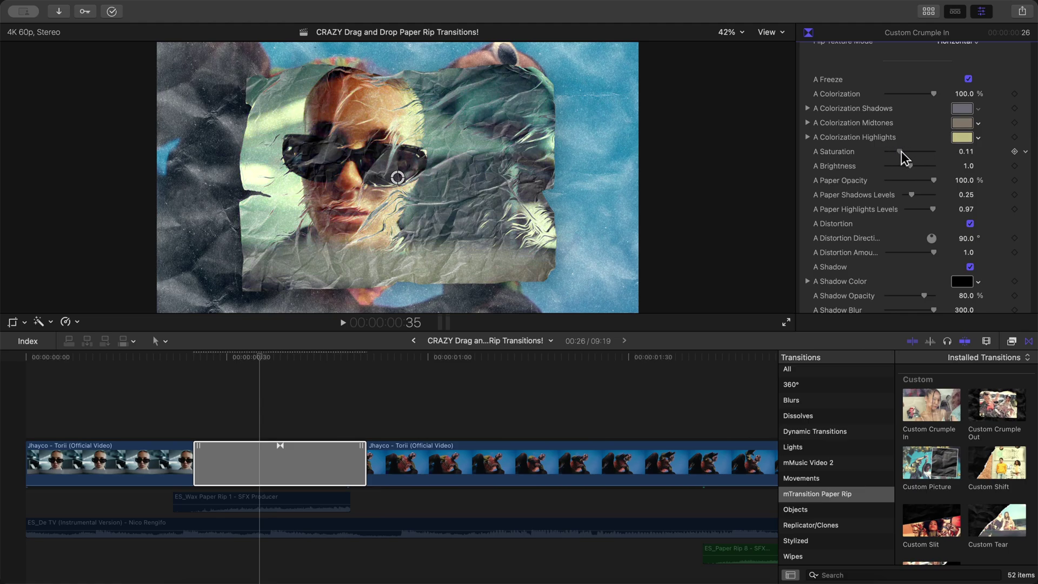
pyautogui.click(297, 449)
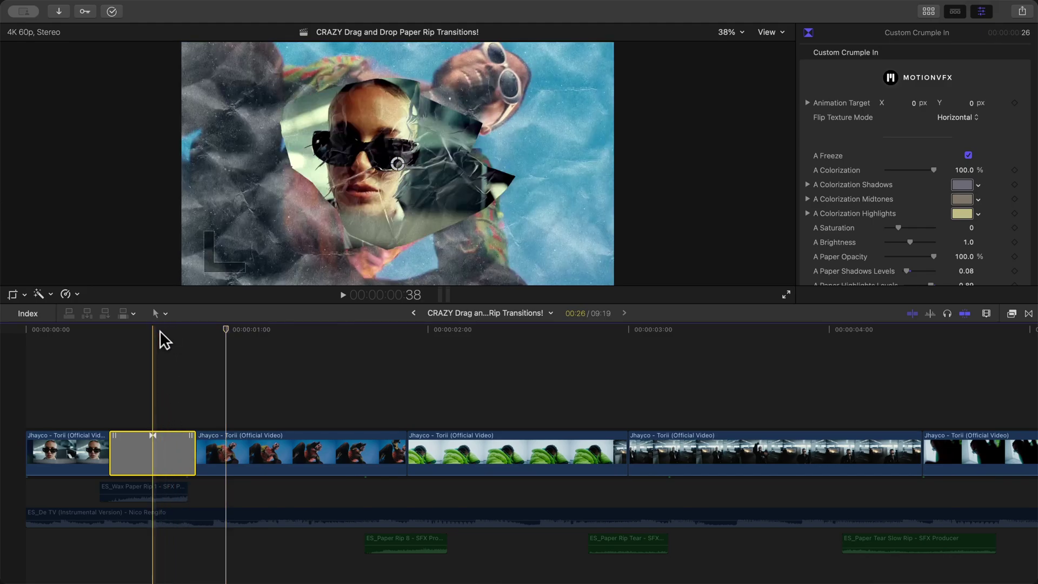
# Search the Paper Rip transitions for "shift left", replace the first transition with Shift Left and play it back.
pyautogui.click(153, 328)
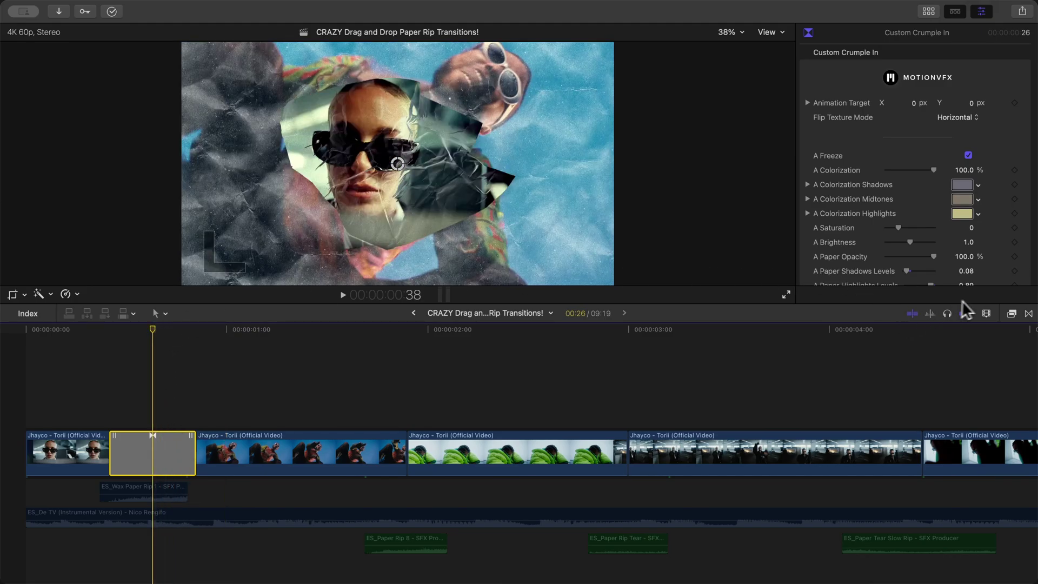
pyautogui.click(1011, 312)
pyautogui.scroll(-2, 875, 515)
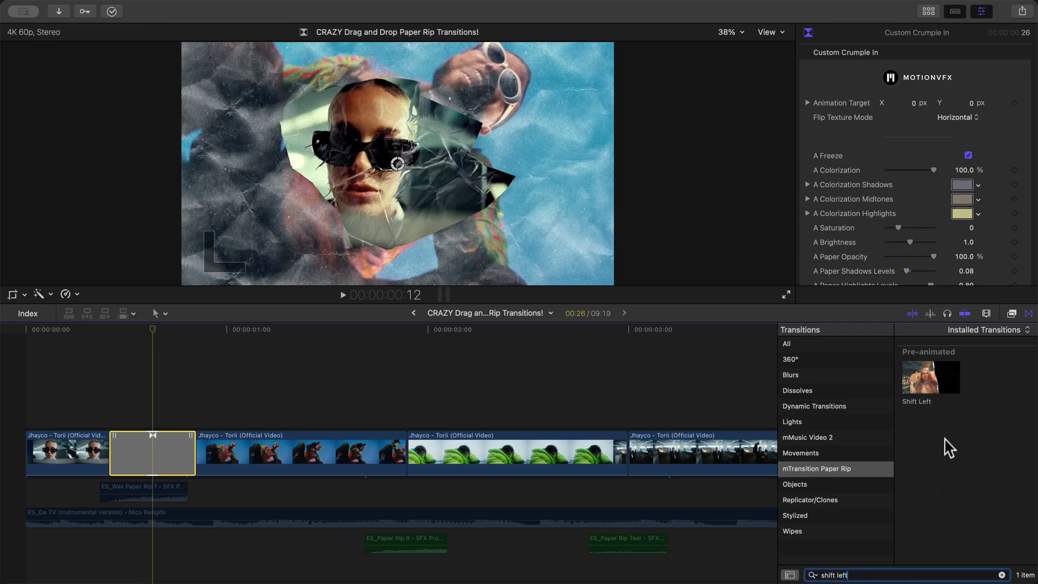
pyautogui.moveTo(936, 399); pyautogui.dragTo(106, 439)
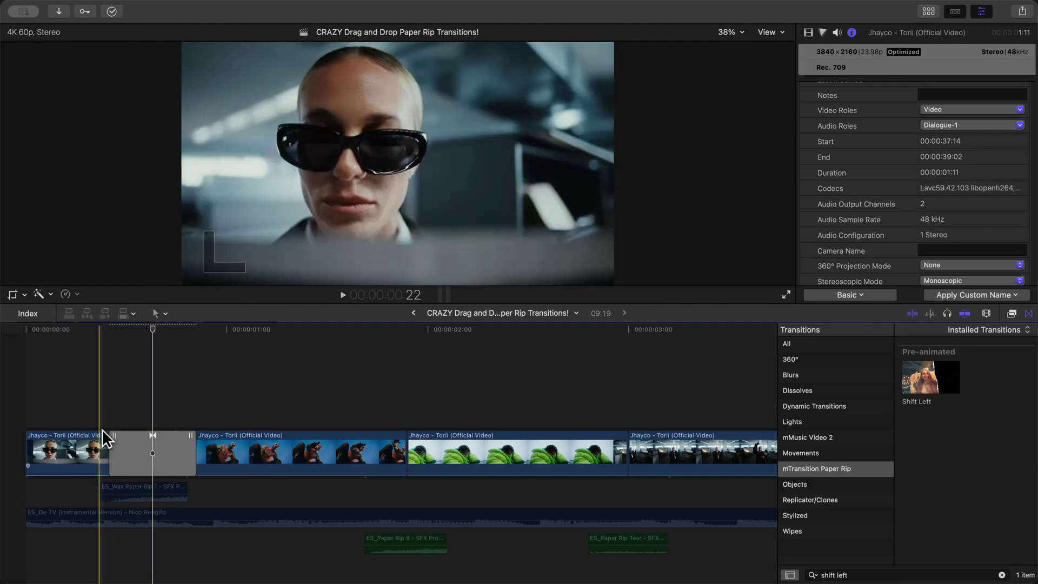
pyautogui.press('space')
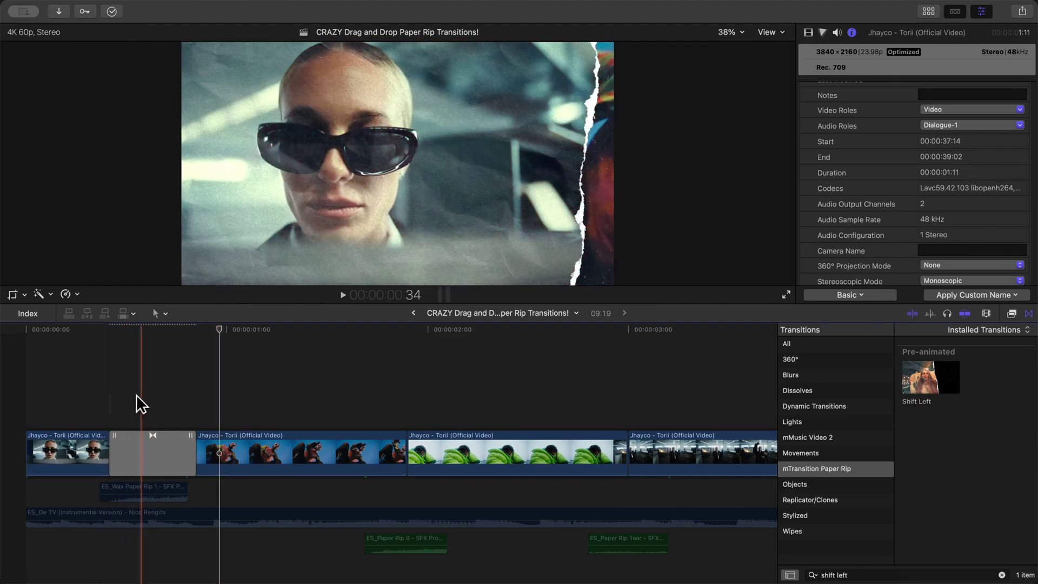
pyautogui.press('space')
# Change the A Torn Paper Highlights colour of the Shift Left transition to bright yellow.
pyautogui.click(156, 434)
pyautogui.click(156, 329)
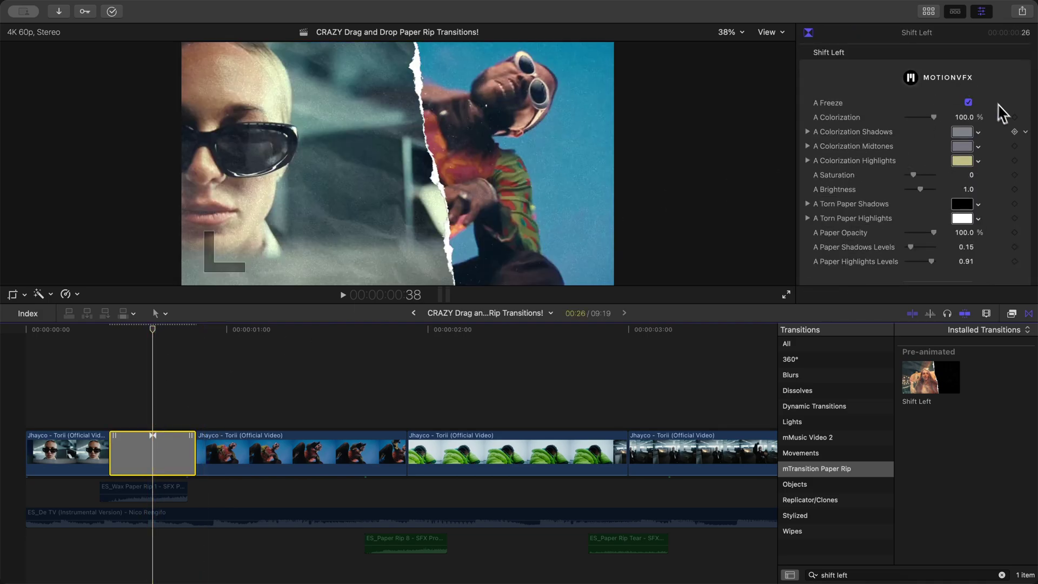
pyautogui.scroll(-15, 1003, 114)
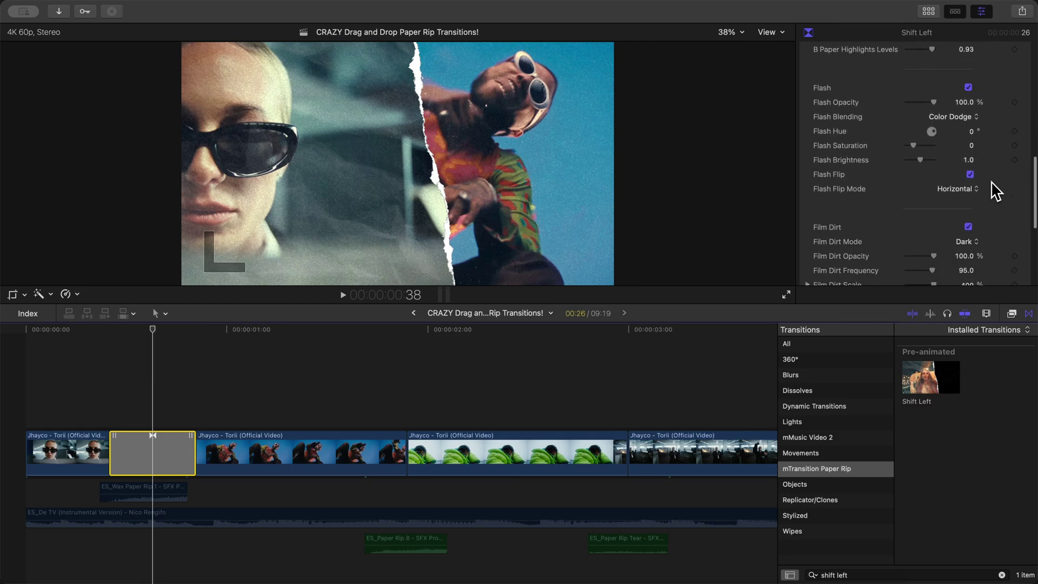
pyautogui.scroll(15, 997, 190)
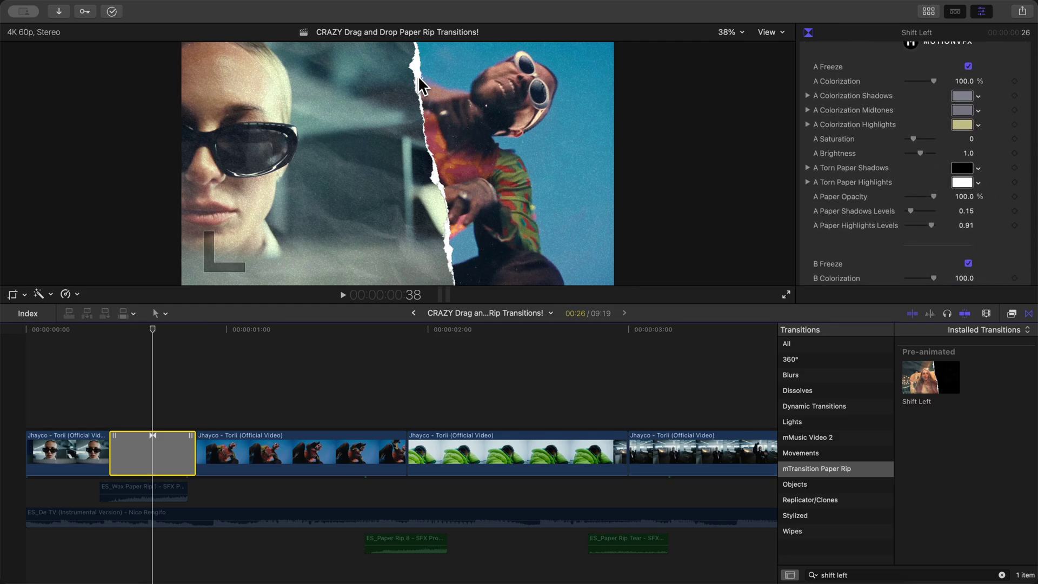
pyautogui.click(961, 183)
pyautogui.moveTo(760, 251); pyautogui.dragTo(781, 199)
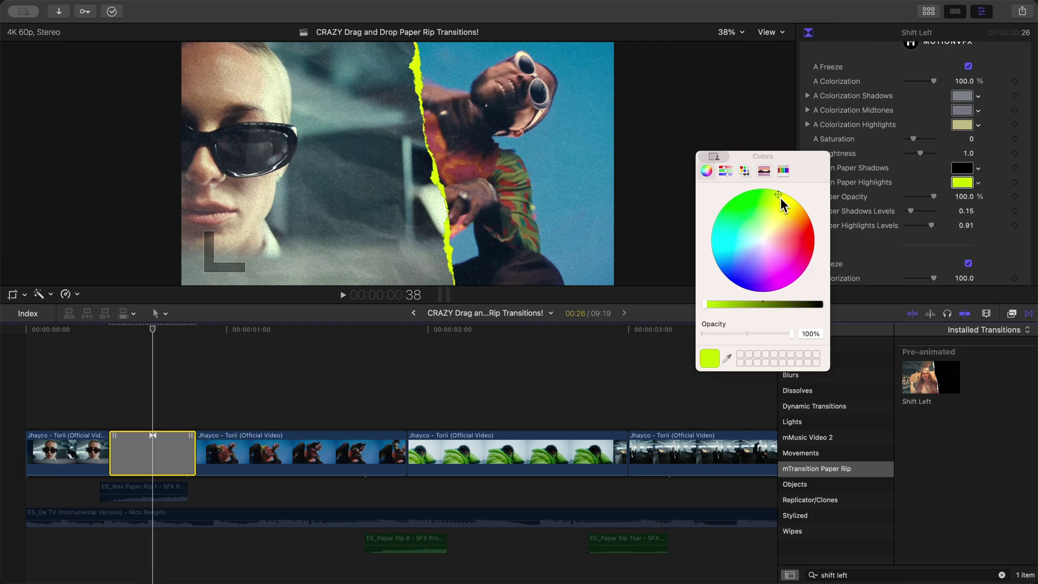
pyautogui.rightClick(720, 176)
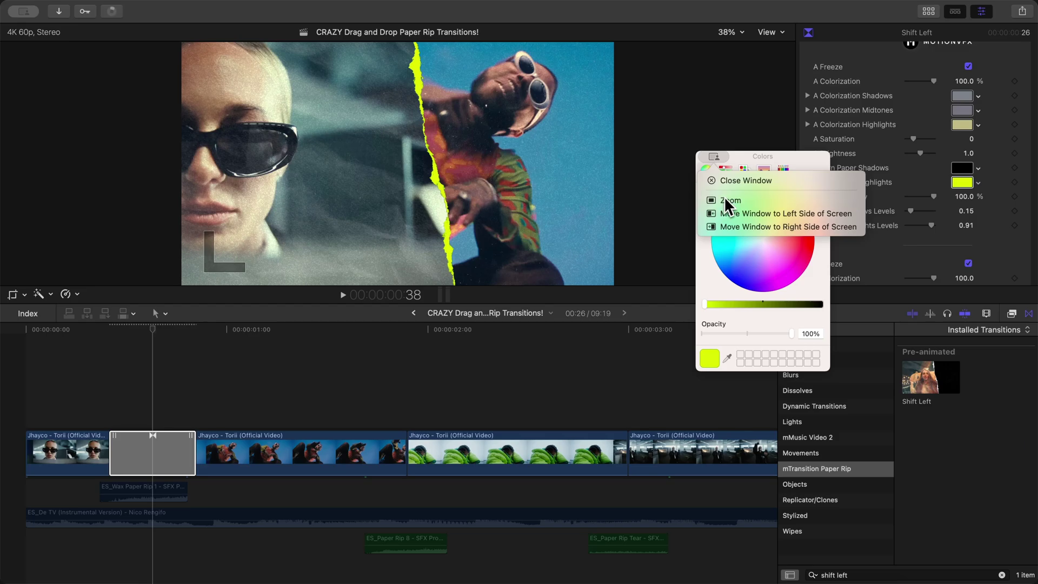
pyautogui.click(730, 181)
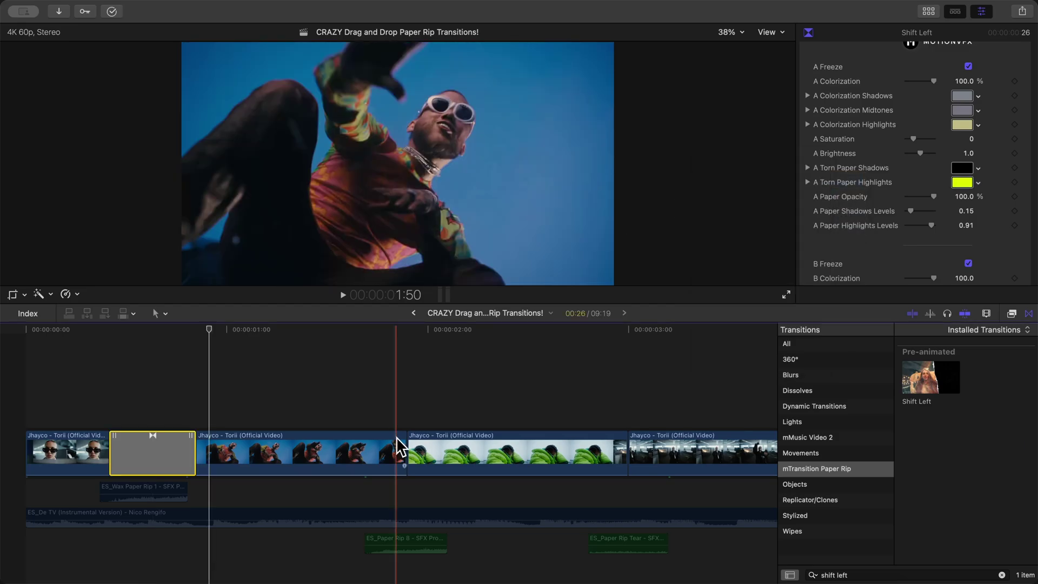
# Clear the transition search, add Arrange Vertical between the blue-sky clip and the green-jacket clip, and play it back.
pyautogui.click(1002, 575)
pyautogui.scroll(-3, 978, 493)
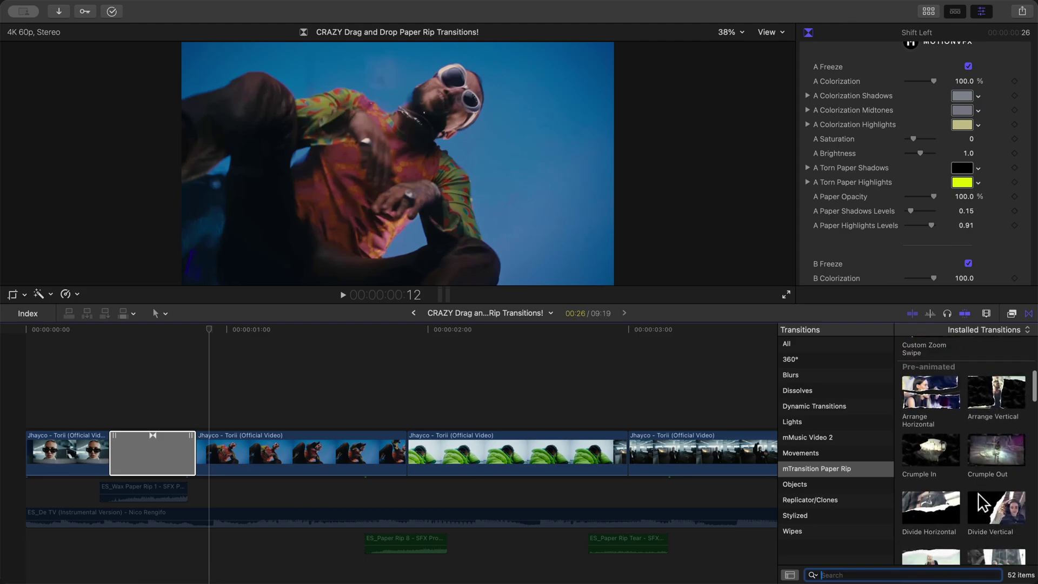
pyautogui.scroll(1, 978, 493)
pyautogui.click(908, 408)
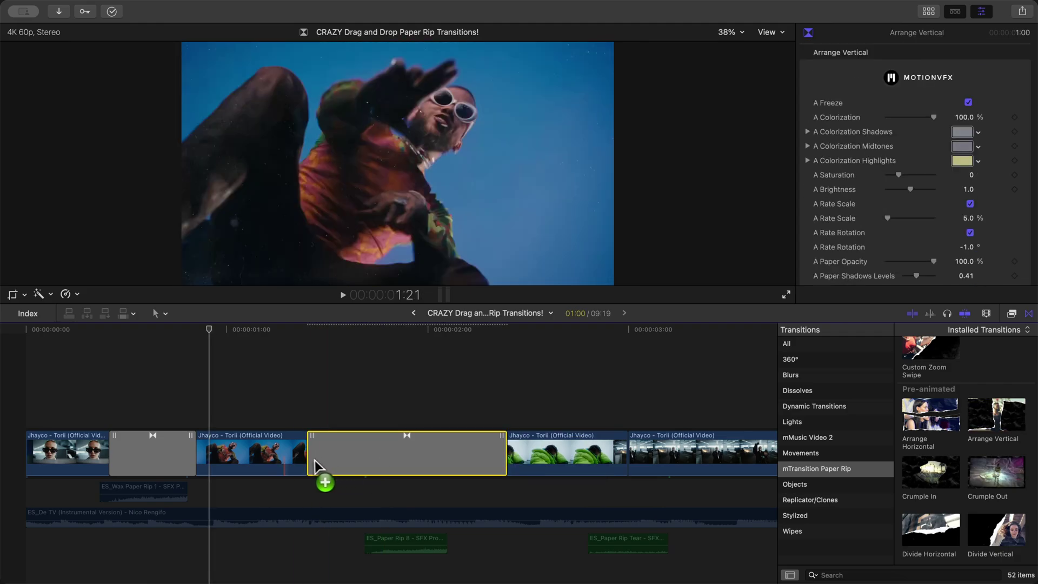
pyautogui.press('space')
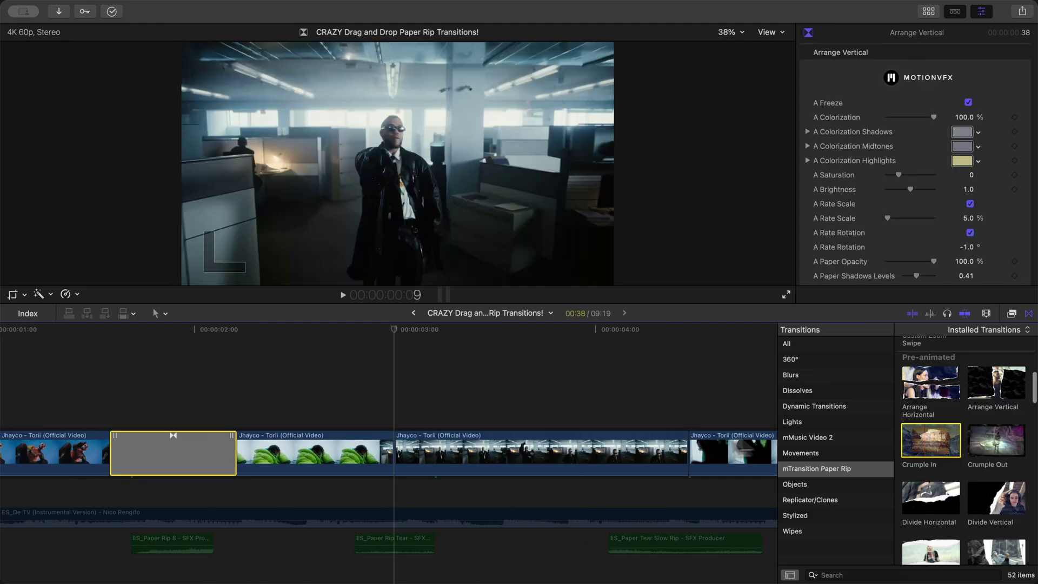
# Try Crumple In and then Crumple Out at the cut between the green-jacket clip and the office clip.
pyautogui.moveTo(930, 439); pyautogui.dragTo(357, 427)
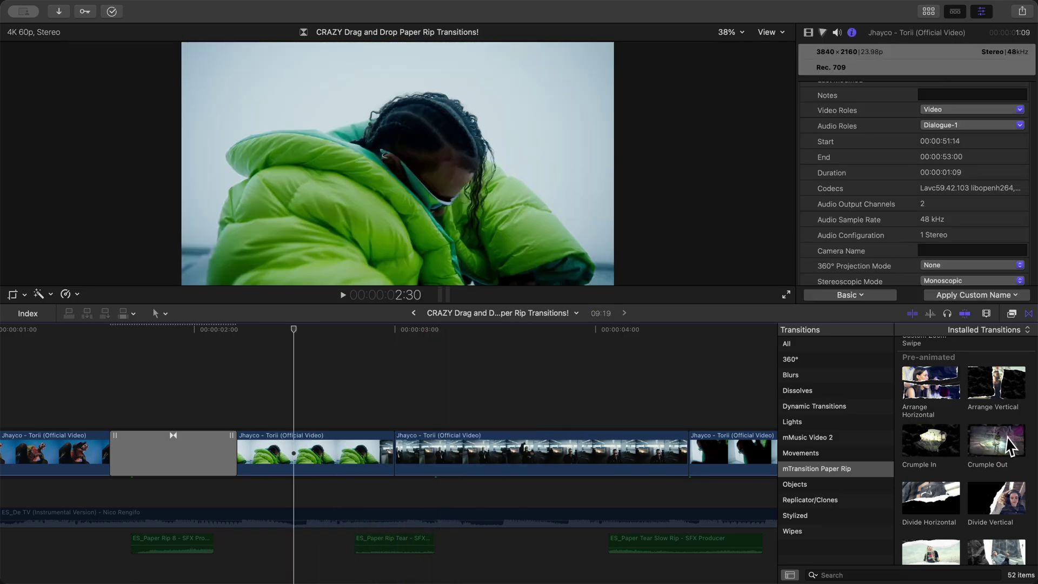
pyautogui.moveTo(996, 440); pyautogui.dragTo(268, 417)
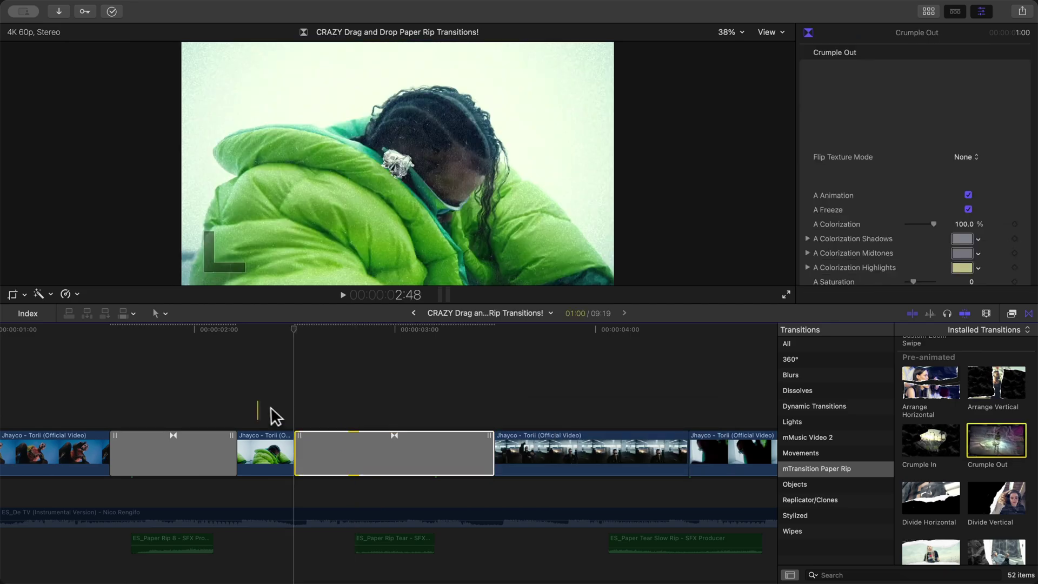
pyautogui.press('space')
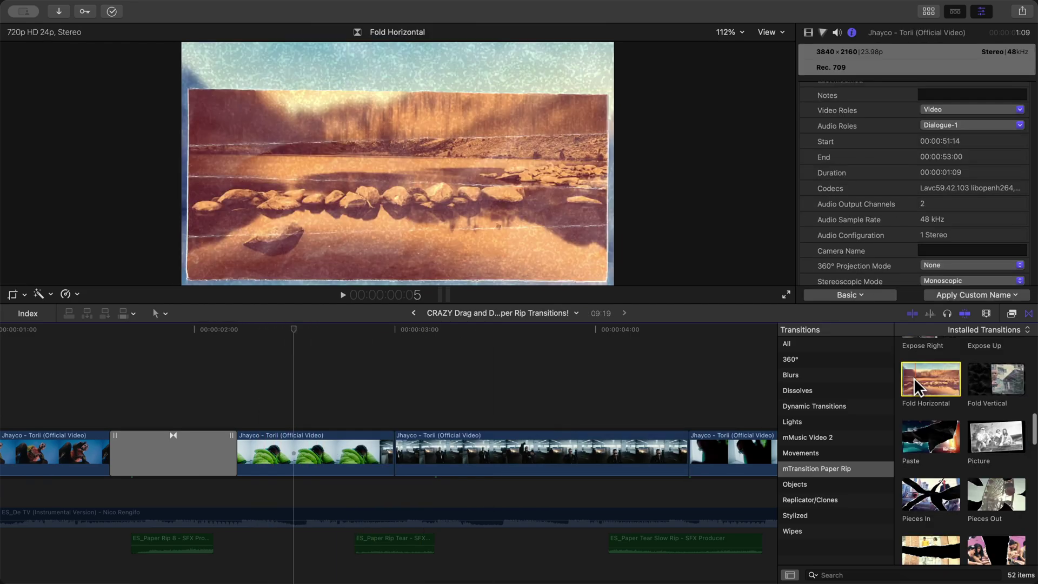
# Add Fold Horizontal between the green-jacket clip and the office clip, shorten it to 25 frames and play it back.
pyautogui.moveTo(929, 381); pyautogui.dragTo(362, 452)
pyautogui.moveTo(492, 448); pyautogui.dragTo(433, 449)
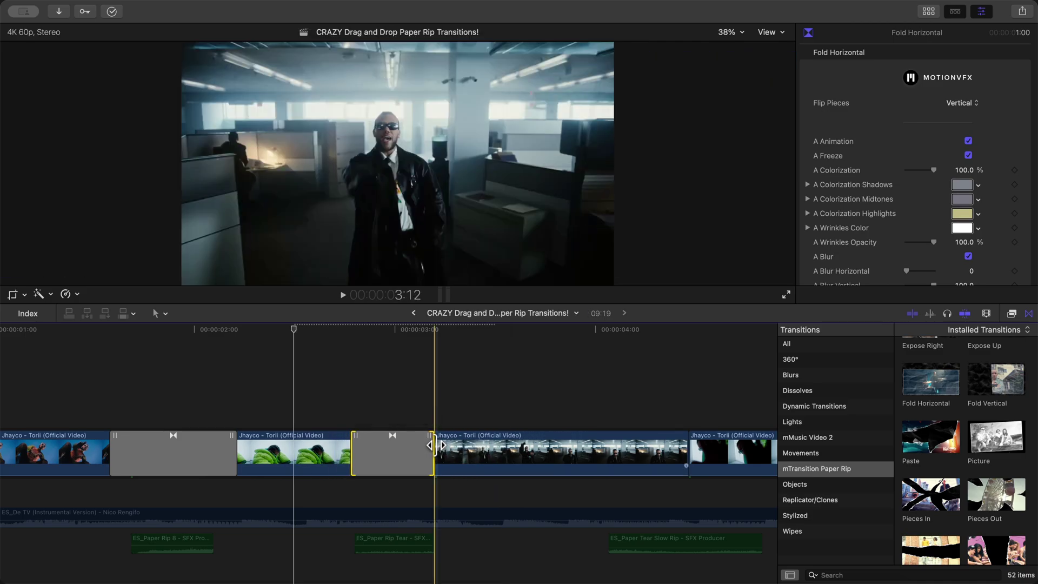
pyautogui.press('space')
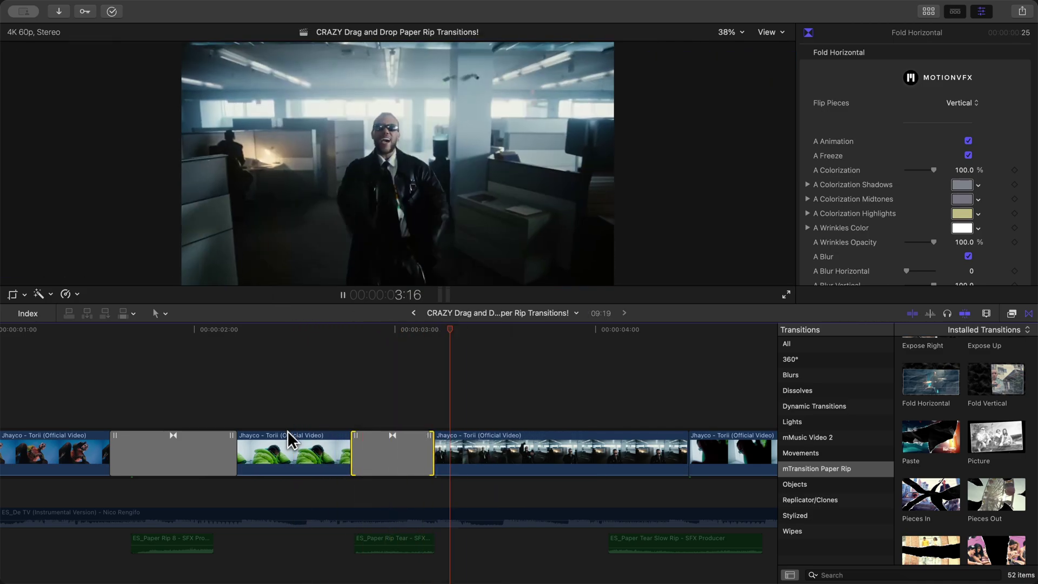
pyautogui.press('space')
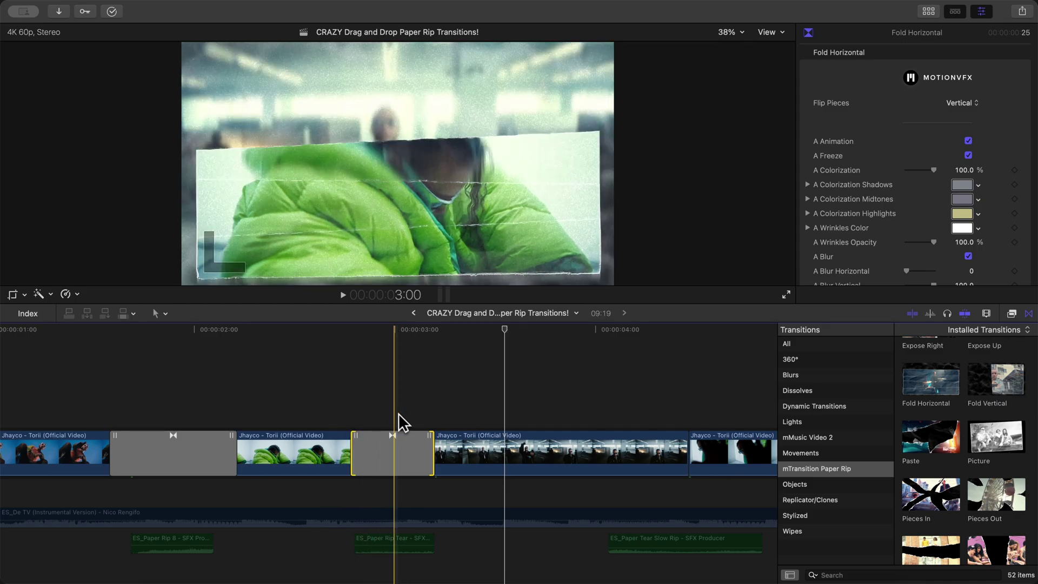
# Switch B Blur off and back on for Fold Horizontal, then raise B Blur Horizontal to 63.
pyautogui.click(378, 444)
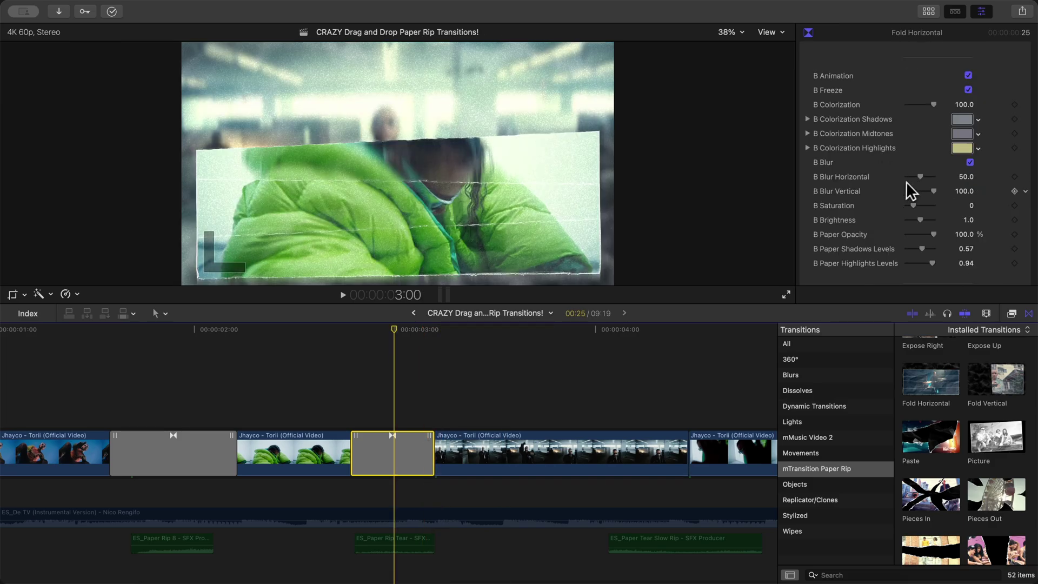
pyautogui.click(970, 162)
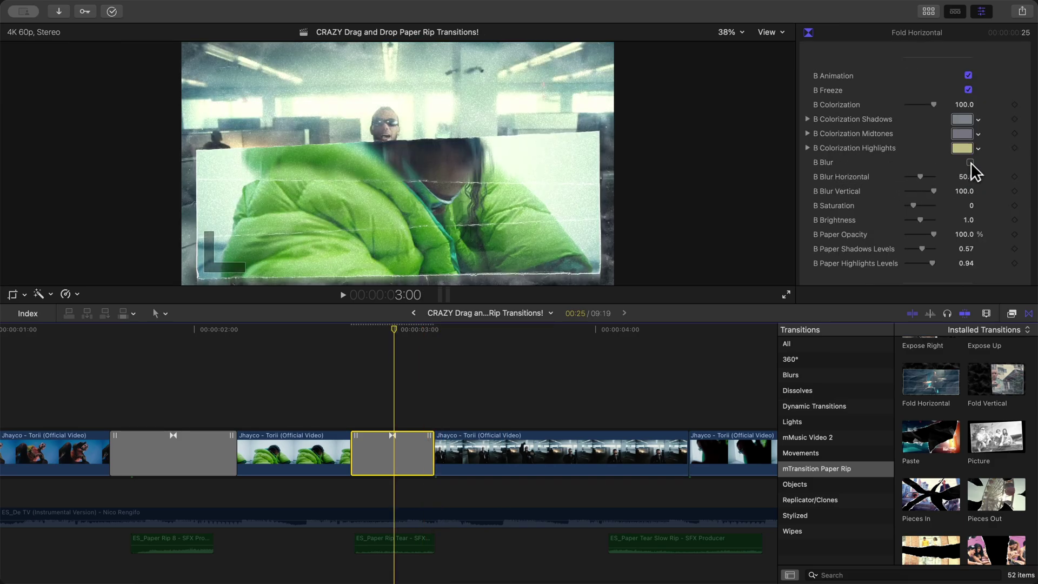
pyautogui.click(970, 162)
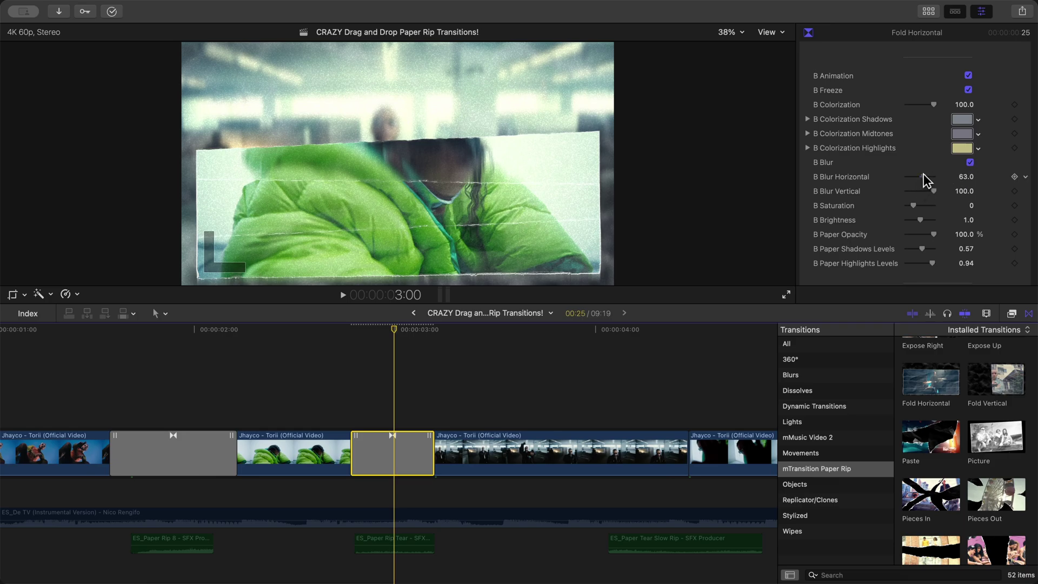
# Set the Grain Scale of Fold Horizontal to 244% and play the transition back.
pyautogui.scroll(-10, 930, 186)
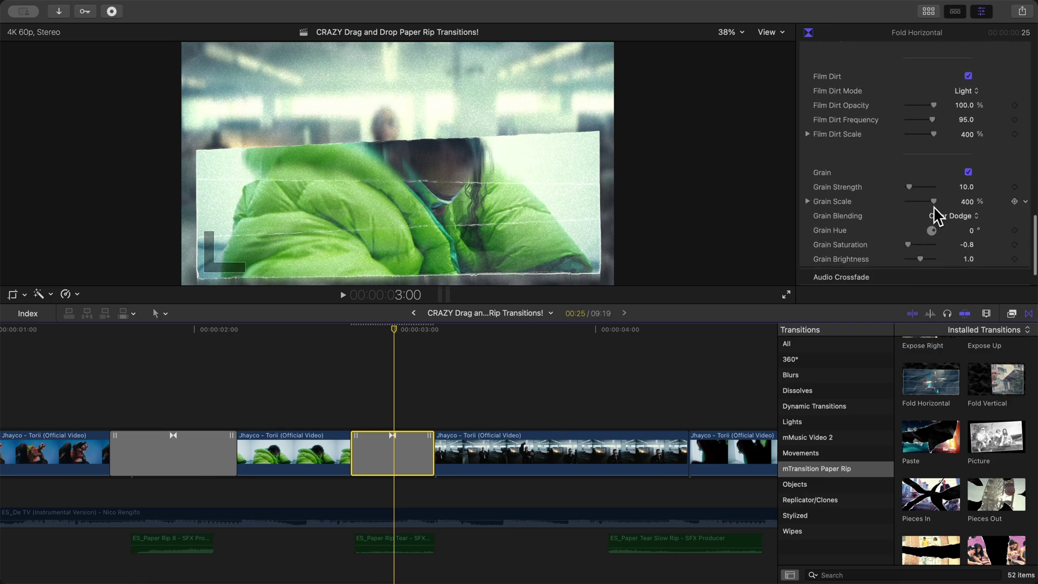
pyautogui.moveTo(929, 202); pyautogui.dragTo(928, 209)
pyautogui.press('space')
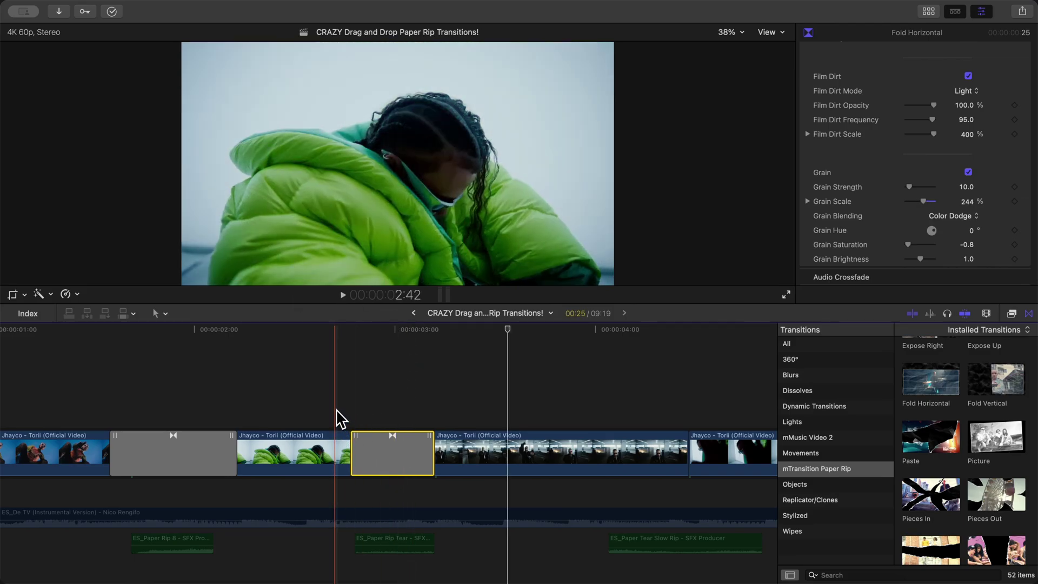
pyautogui.press('space')
pyautogui.press('space')
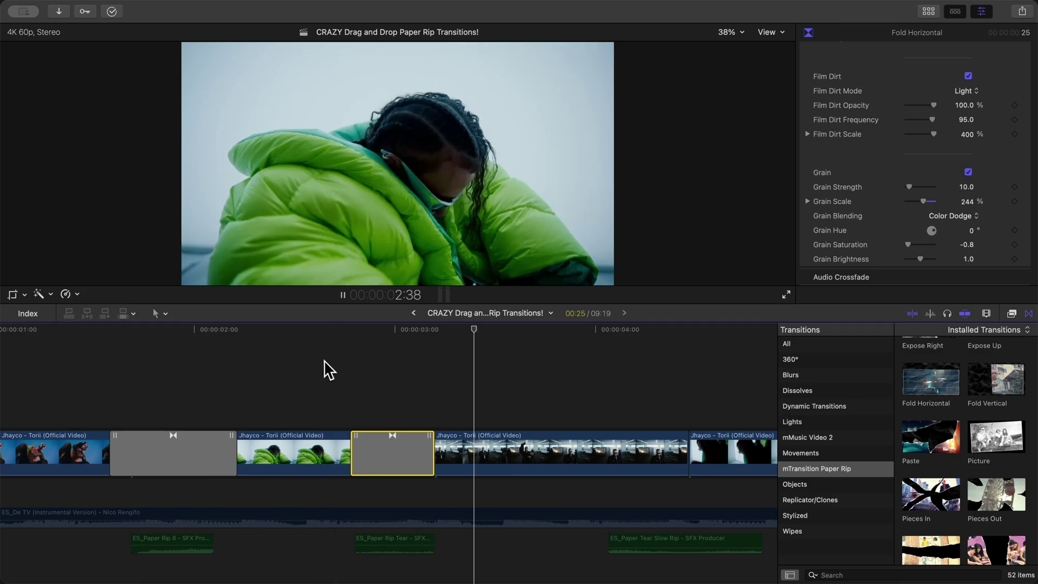
# Enable the ES_Paper Rip Tear sound effect beneath Fold Horizontal and play it back with the transition.
pyautogui.press('space')
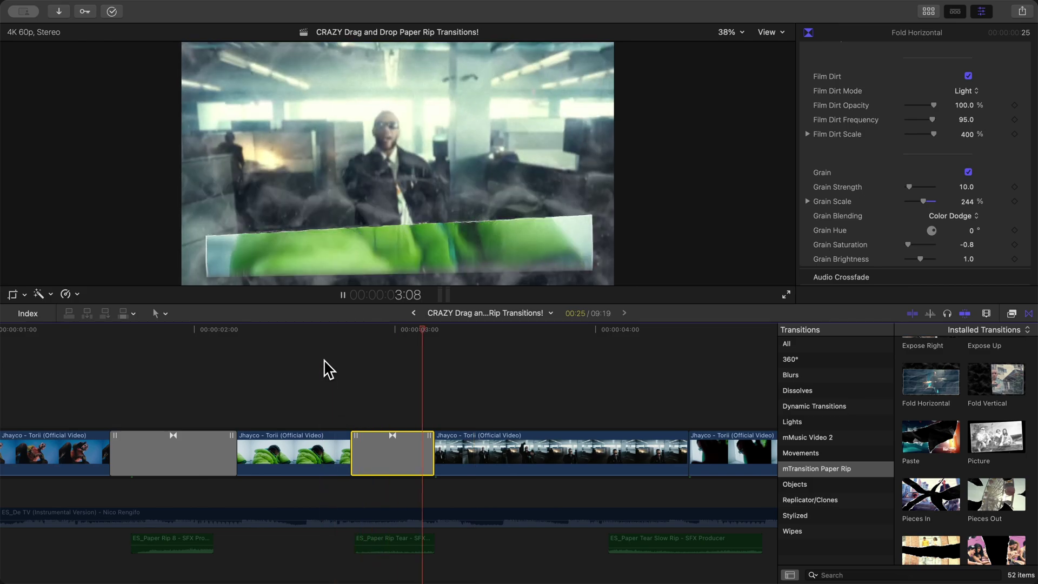
pyautogui.press('space')
pyautogui.click(391, 540)
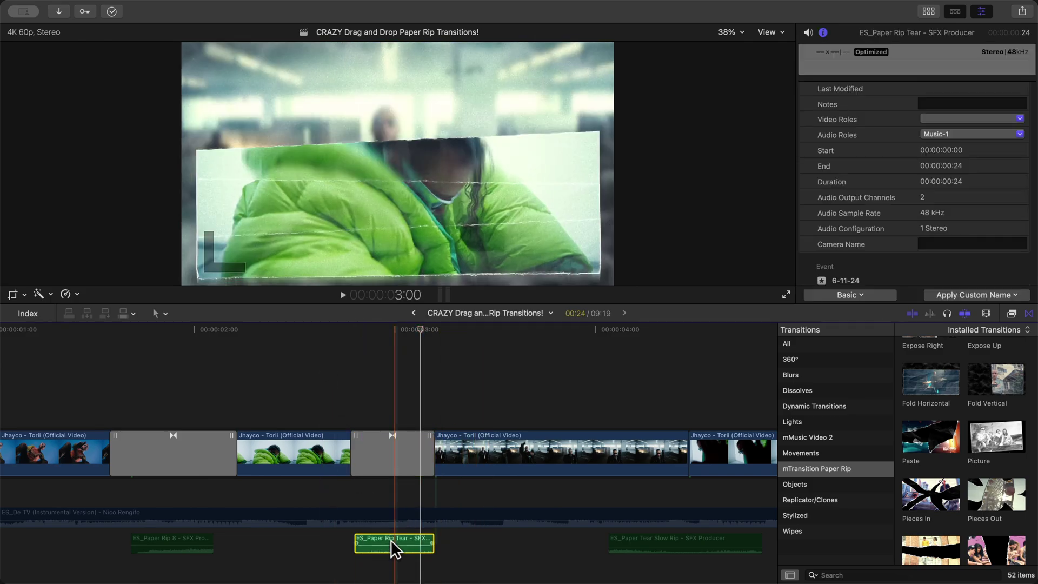
pyautogui.press('space')
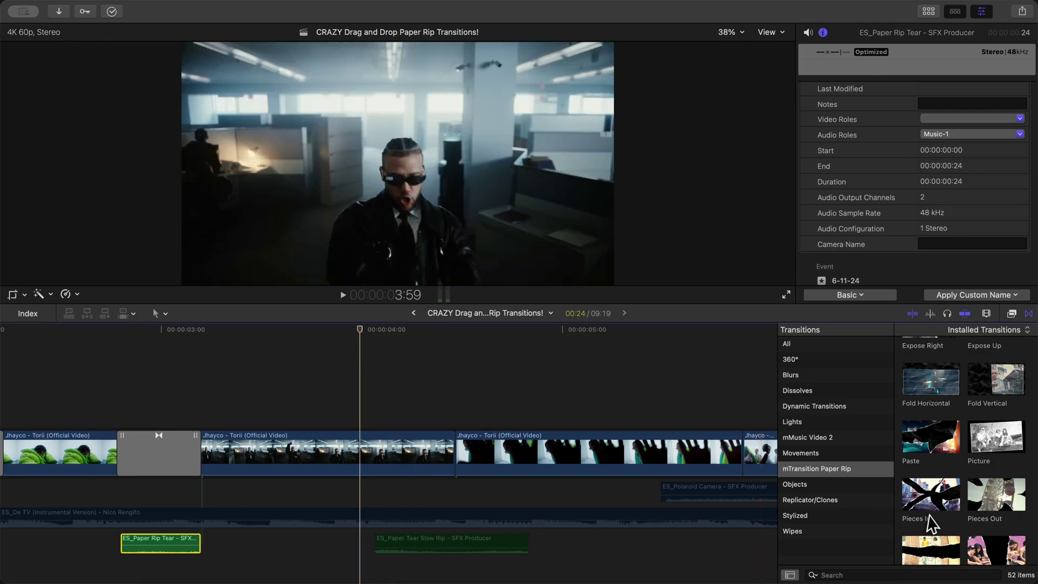
# Add the Paste transition between the office clip and the hand clip, shorten it to 49 frames and play it back.
pyautogui.scroll(3, 934, 521)
pyautogui.scroll(-5, 934, 521)
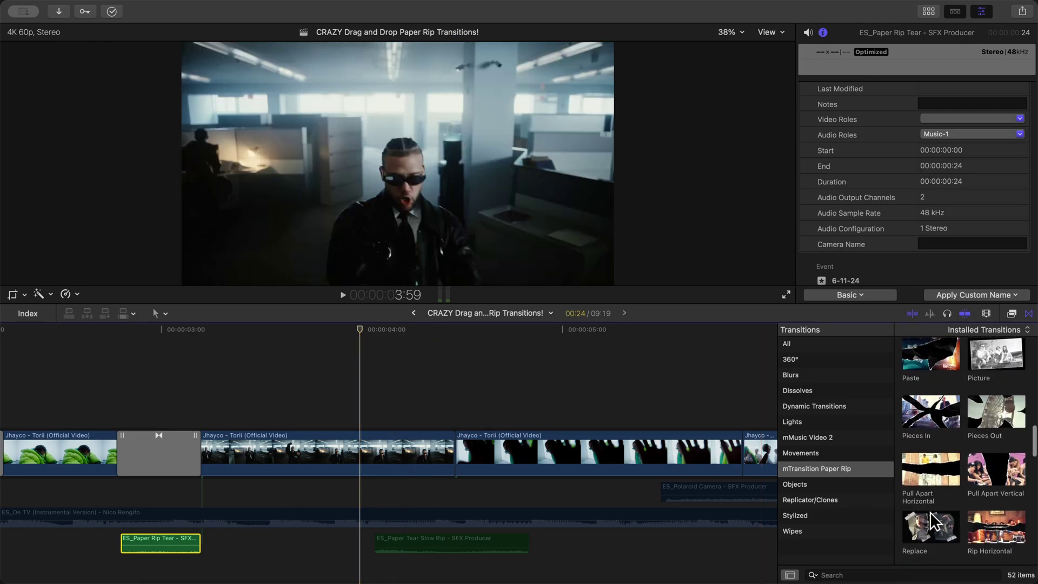
pyautogui.click(925, 371)
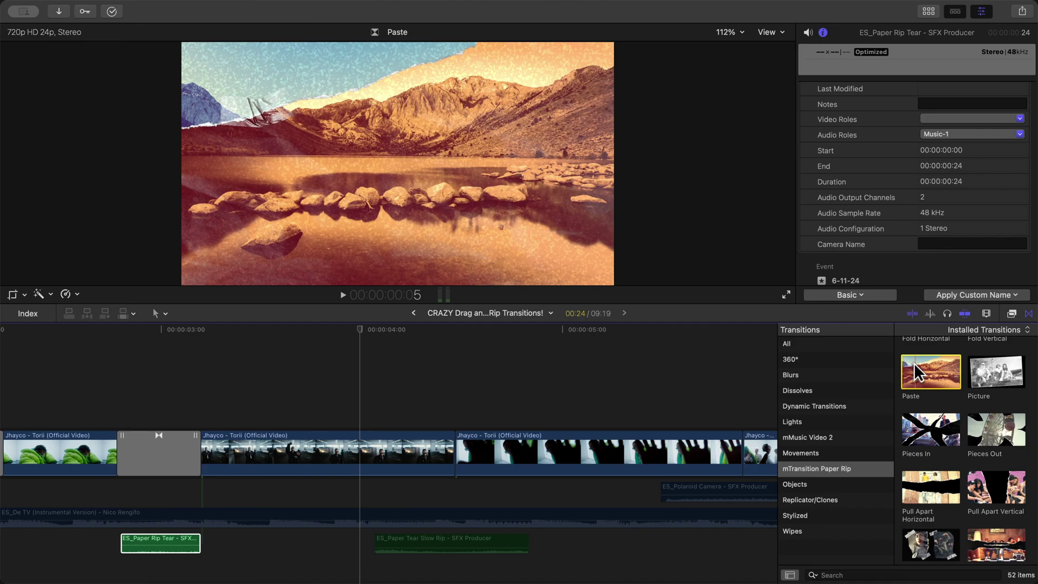
pyautogui.moveTo(915, 372); pyautogui.dragTo(427, 445)
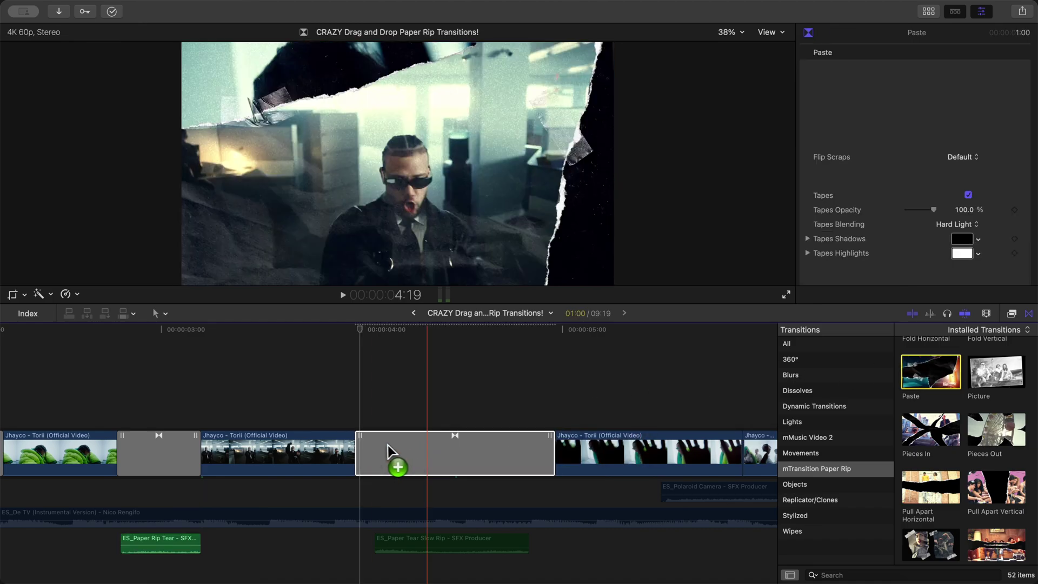
pyautogui.moveTo(359, 448); pyautogui.dragTo(375, 448)
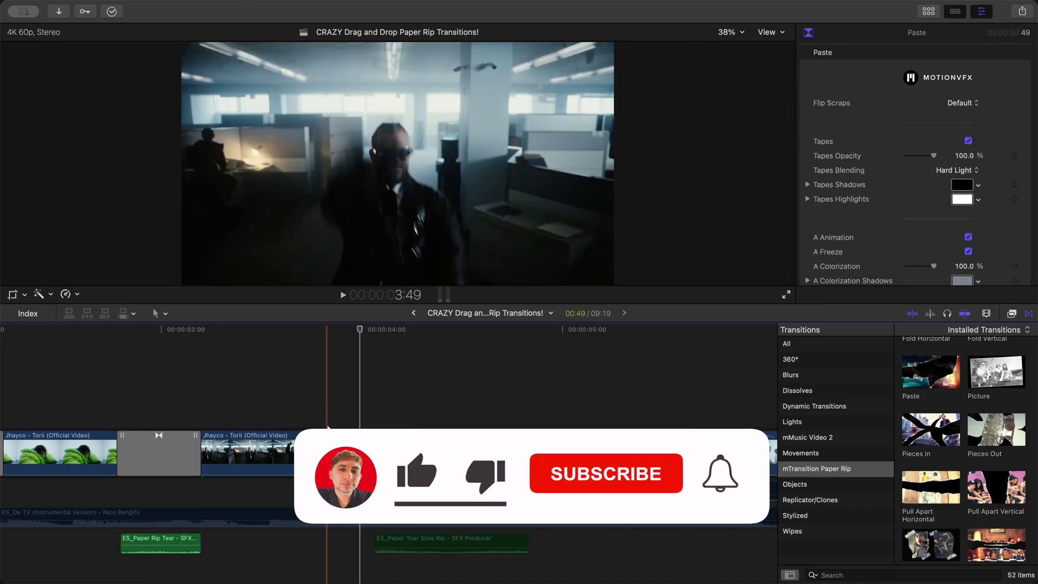
pyautogui.press('space')
pyautogui.press('space')
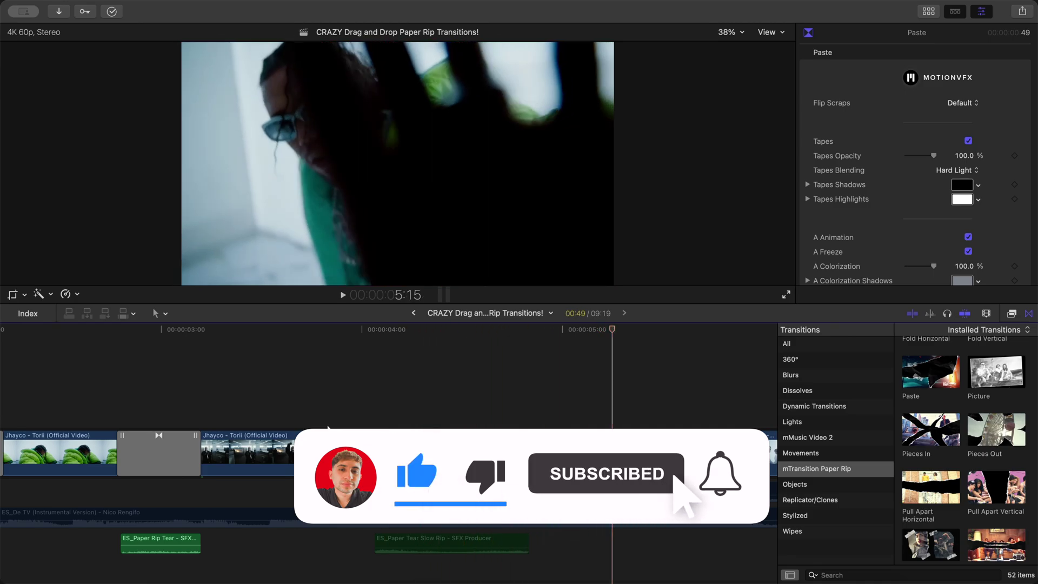
# Switch Tapes off and back on for Paste, then enable the ES_Paper Tear Slow Rip sound effect beneath it and play it back.
pyautogui.click(476, 328)
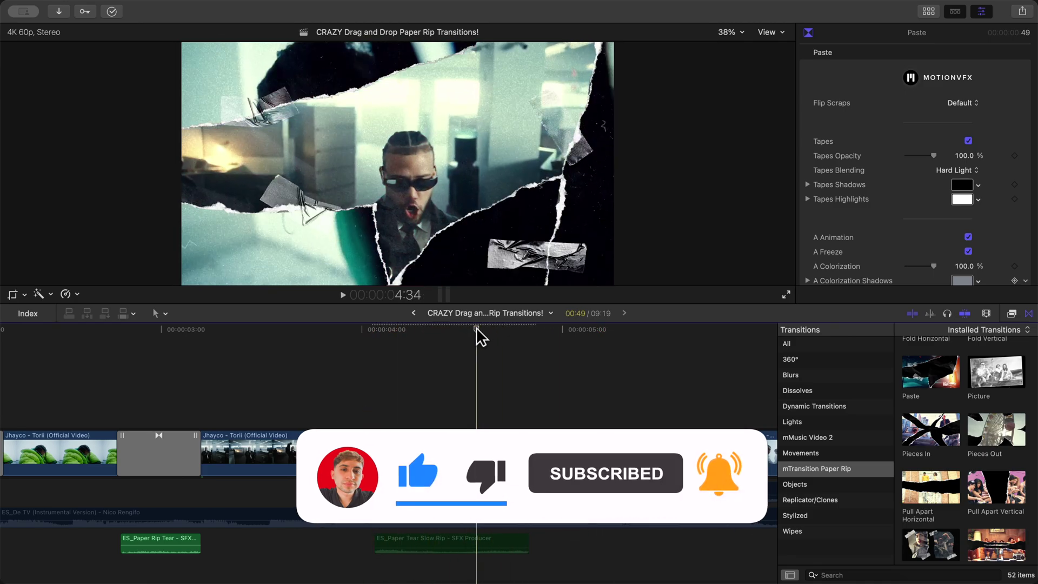
pyautogui.click(968, 141)
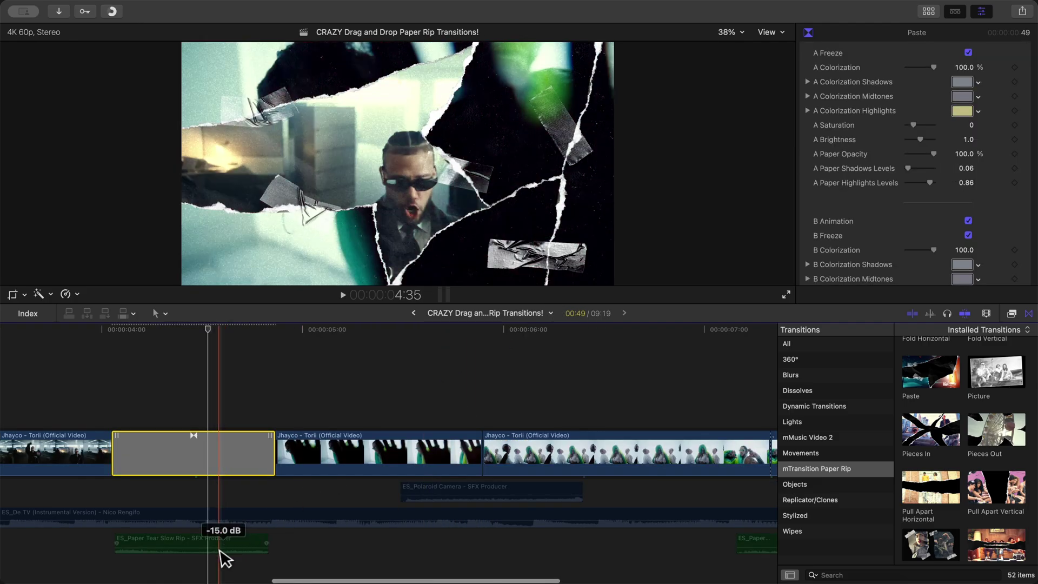
pyautogui.moveTo(211, 531); pyautogui.dragTo(212, 532)
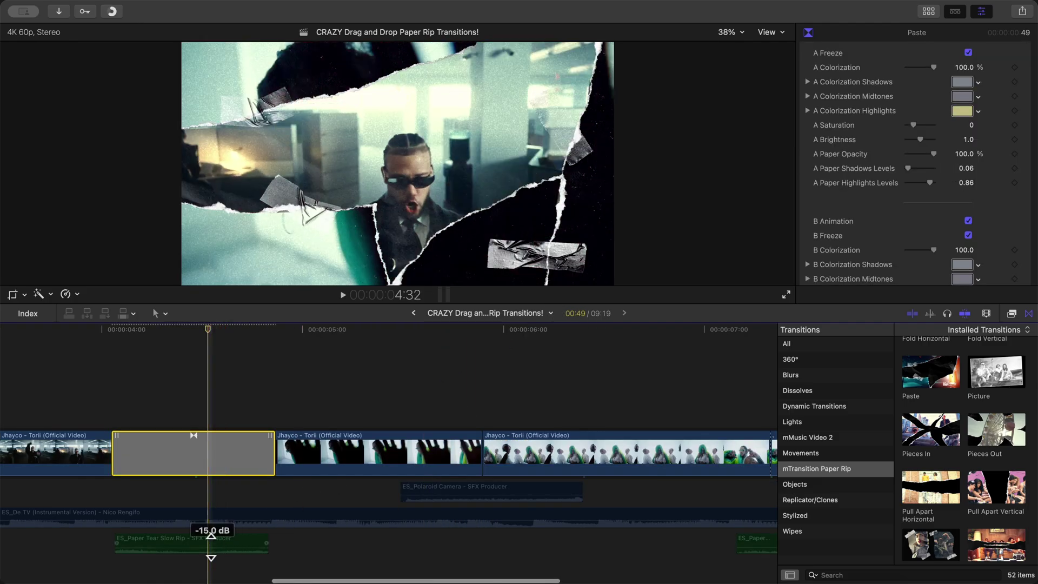
pyautogui.click(213, 545)
pyautogui.press('space')
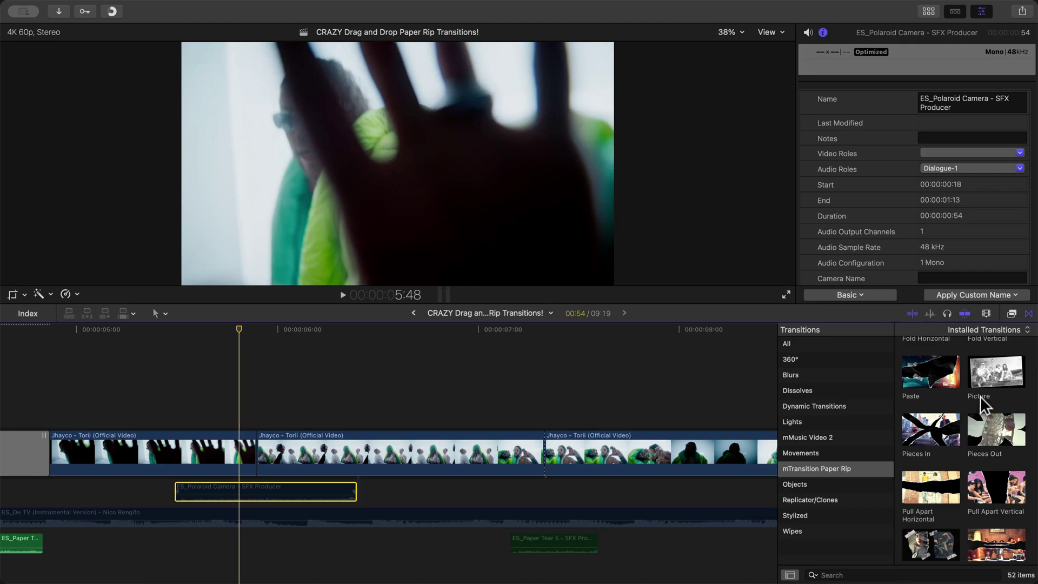
# Add a 49-frame Picture transition between the hand clip and the green-hood clip, with the ES_Polaroid Camera sound effect enabled.
pyautogui.click(991, 378)
pyautogui.moveTo(397, 372); pyautogui.dragTo(189, 447)
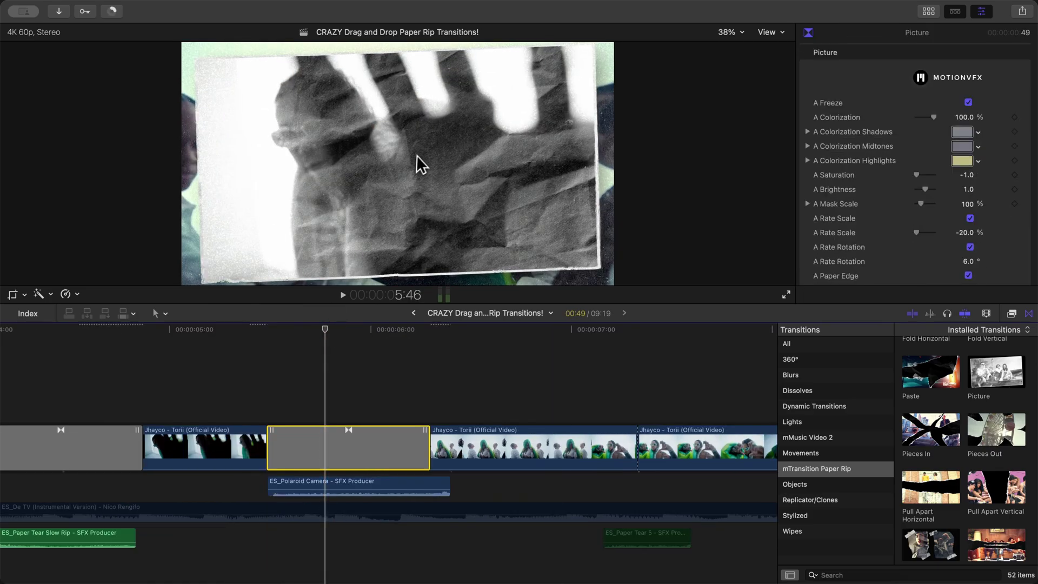
# Set the A Saturation of the Picture transition to 0 and play the transition back.
pyautogui.scroll(-6, 890, 127)
pyautogui.scroll(4, 940, 109)
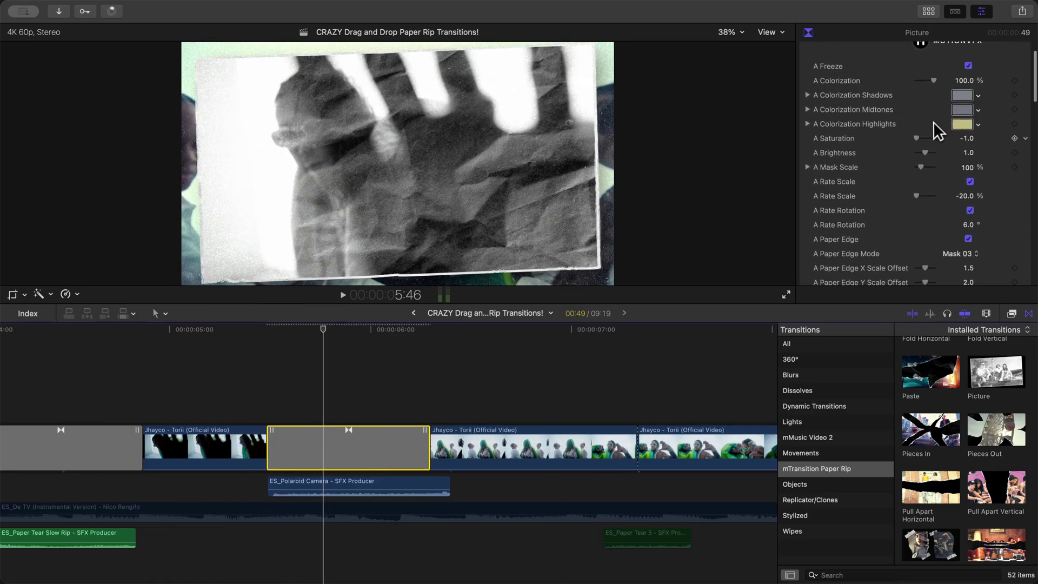
pyautogui.moveTo(918, 137); pyautogui.dragTo(932, 137)
pyautogui.click(971, 141)
pyautogui.write('0')
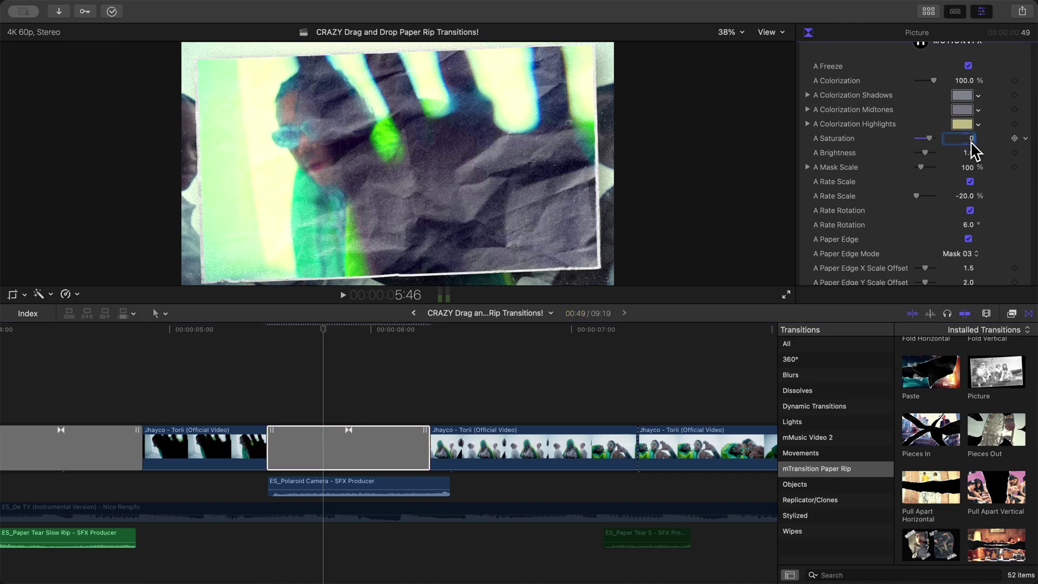
pyautogui.click(339, 336)
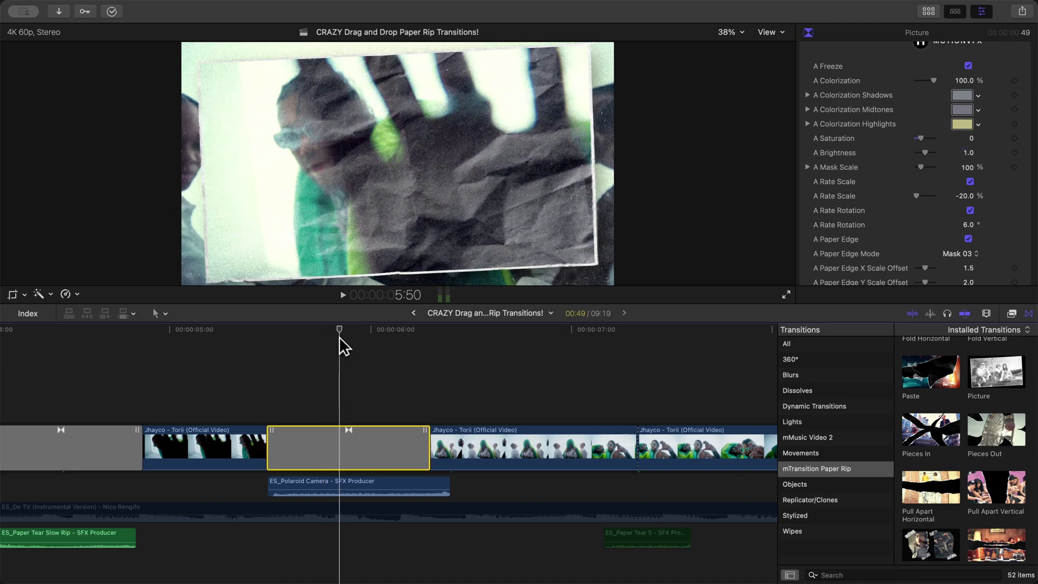
pyautogui.press('space')
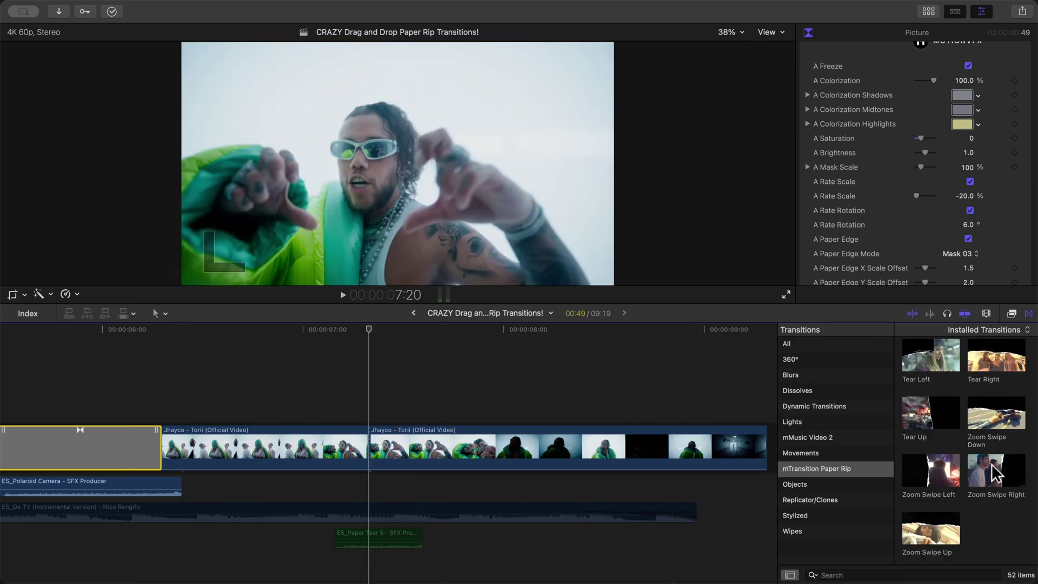
# Add Zoom Swipe Right between the green-hood clip and the last clip, shorten it to 40 frames and play it back.
pyautogui.moveTo(993, 468); pyautogui.dragTo(389, 428)
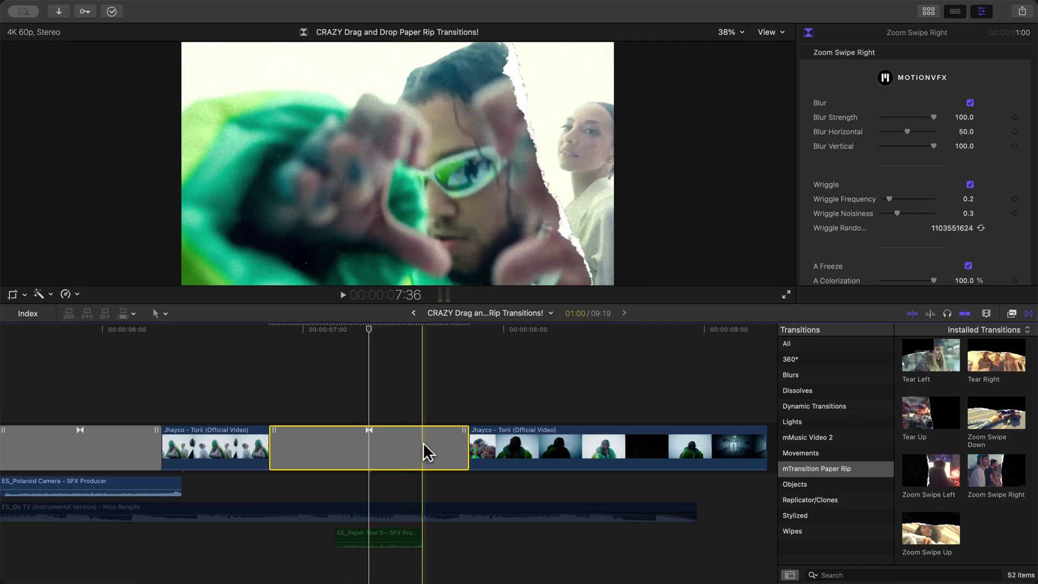
pyautogui.click(273, 447)
pyautogui.moveTo(274, 447); pyautogui.dragTo(303, 447)
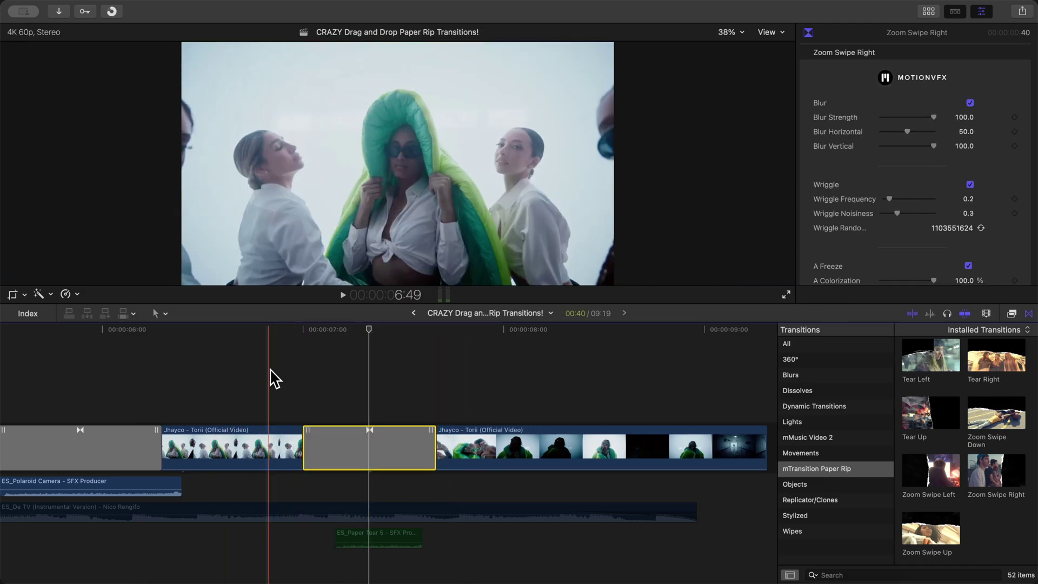
pyautogui.press('space')
pyautogui.press('space')
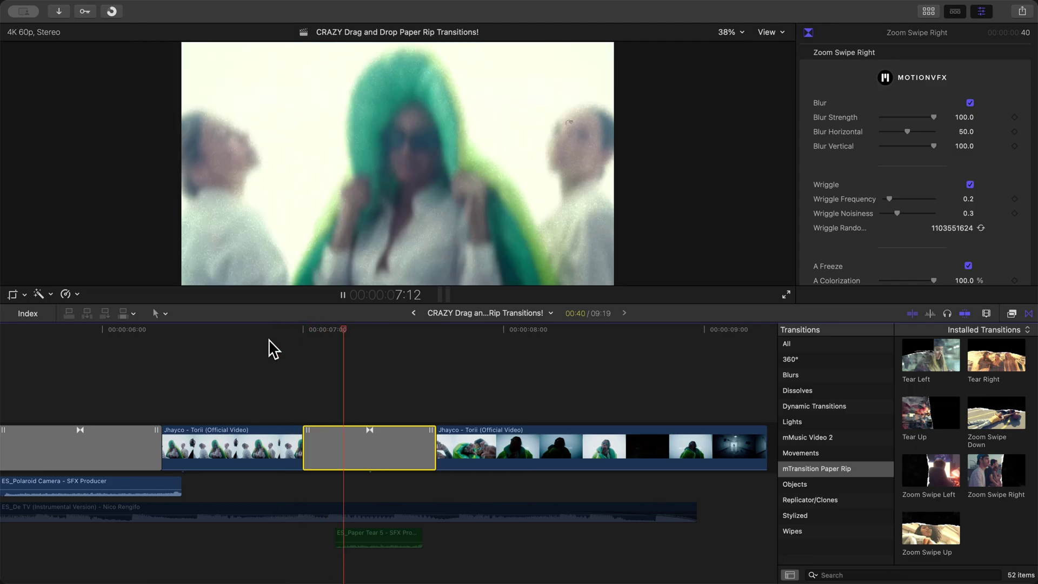
pyautogui.press('space')
# Enable the ES_Paper Tear 5 sound effect, extend both ends to match the 40-frame Zoom Swipe Right transition and play it back.
pyautogui.click(381, 530)
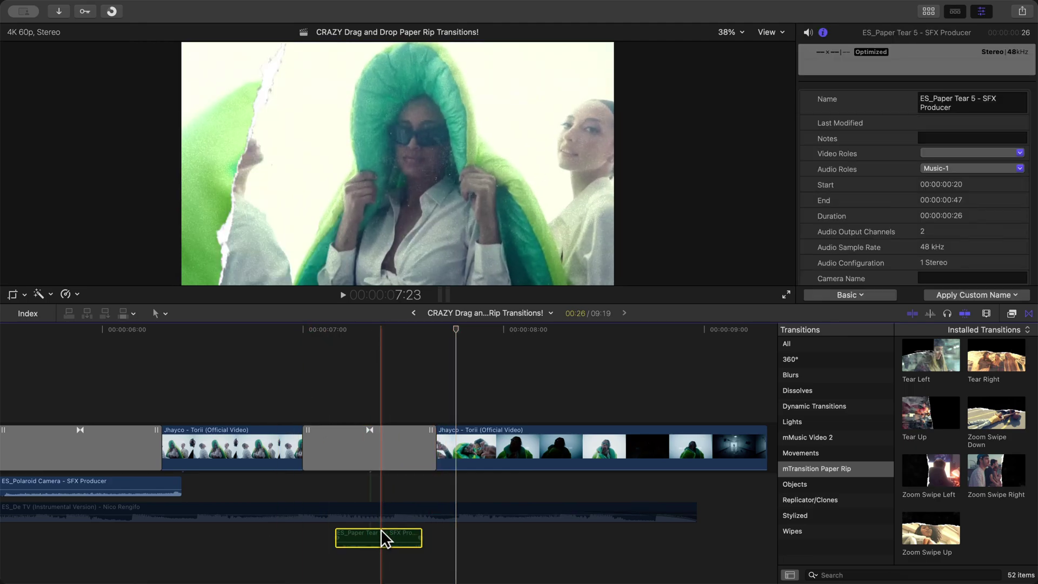
pyautogui.moveTo(336, 538); pyautogui.dragTo(303, 533)
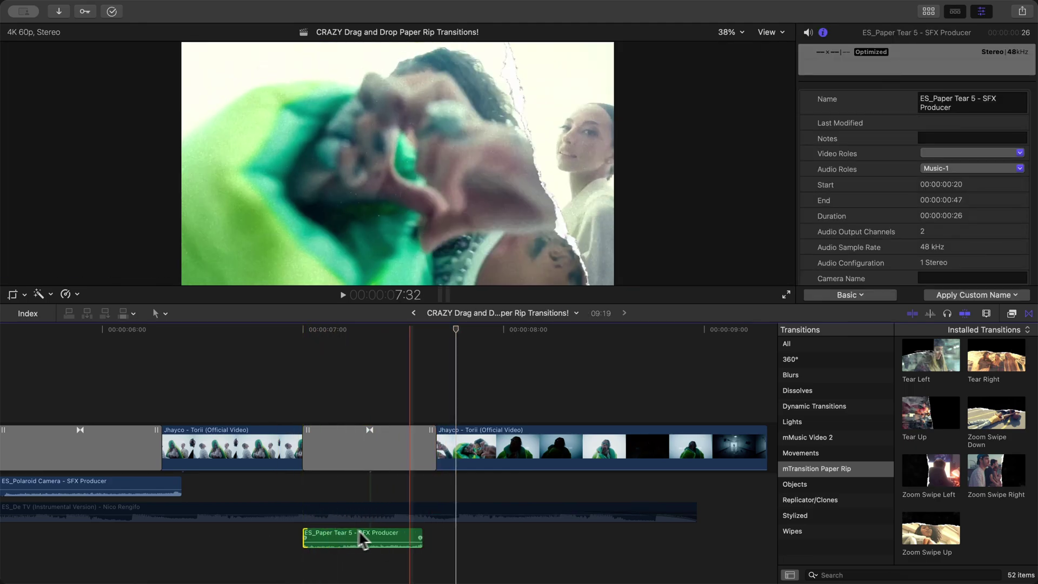
pyautogui.moveTo(422, 533); pyautogui.dragTo(436, 534)
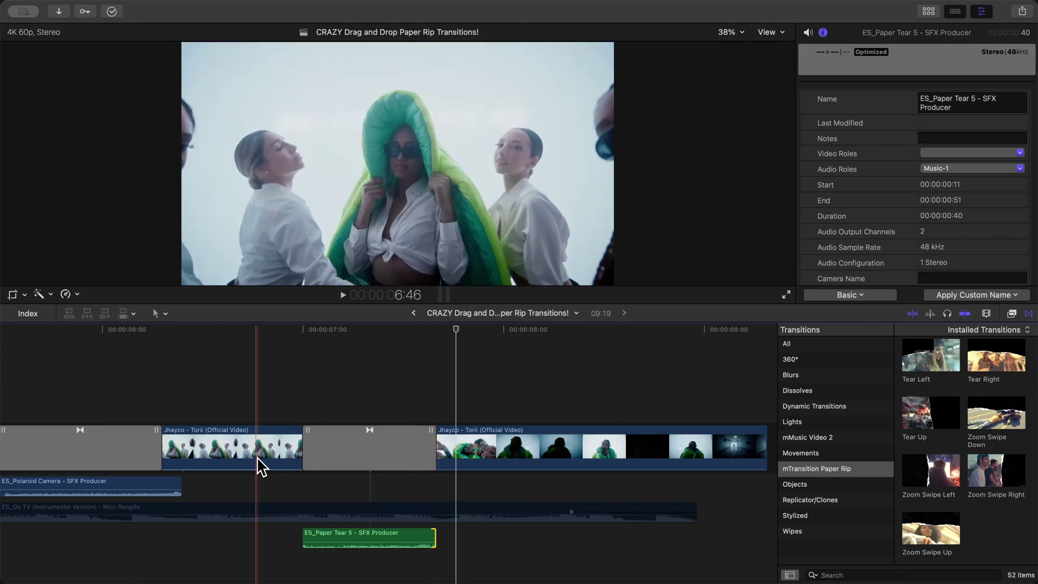
pyautogui.press('space')
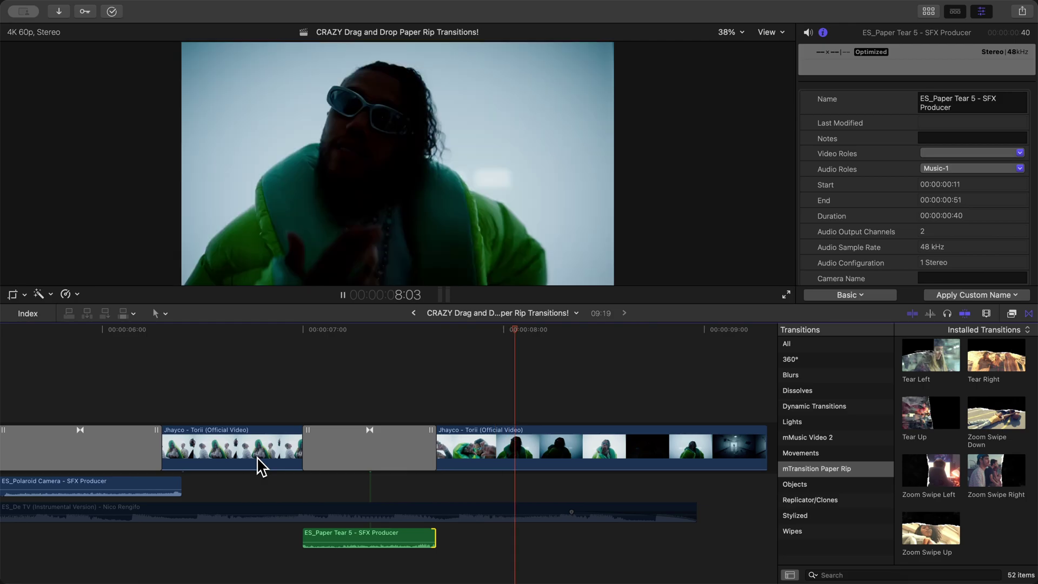
# Enable the ES_De TV instrumental music track and play back the Zoom Swipe Right section with music.
pyautogui.click(285, 501)
pyautogui.press('super+4')
pyautogui.press('space')
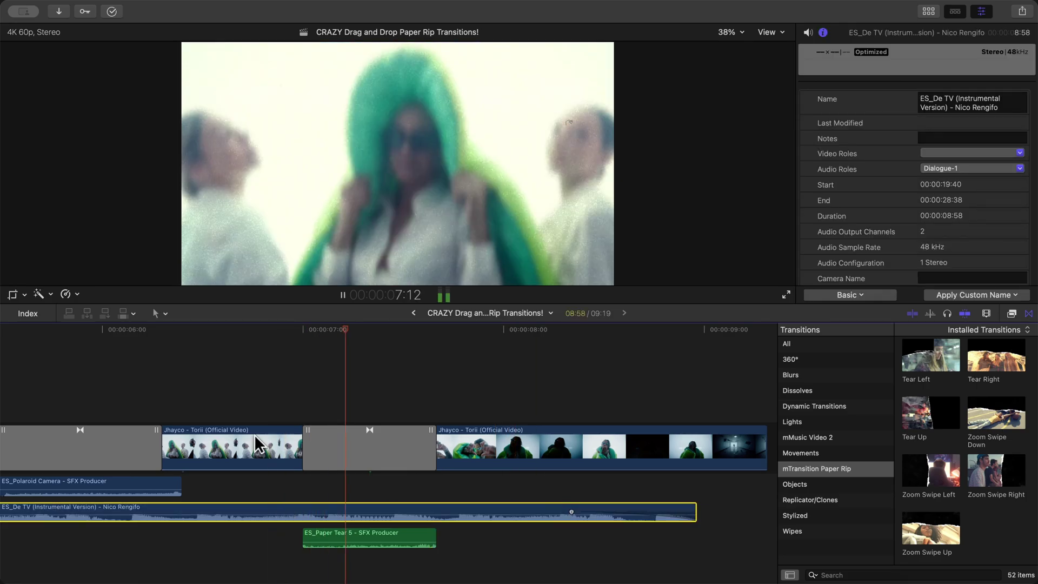